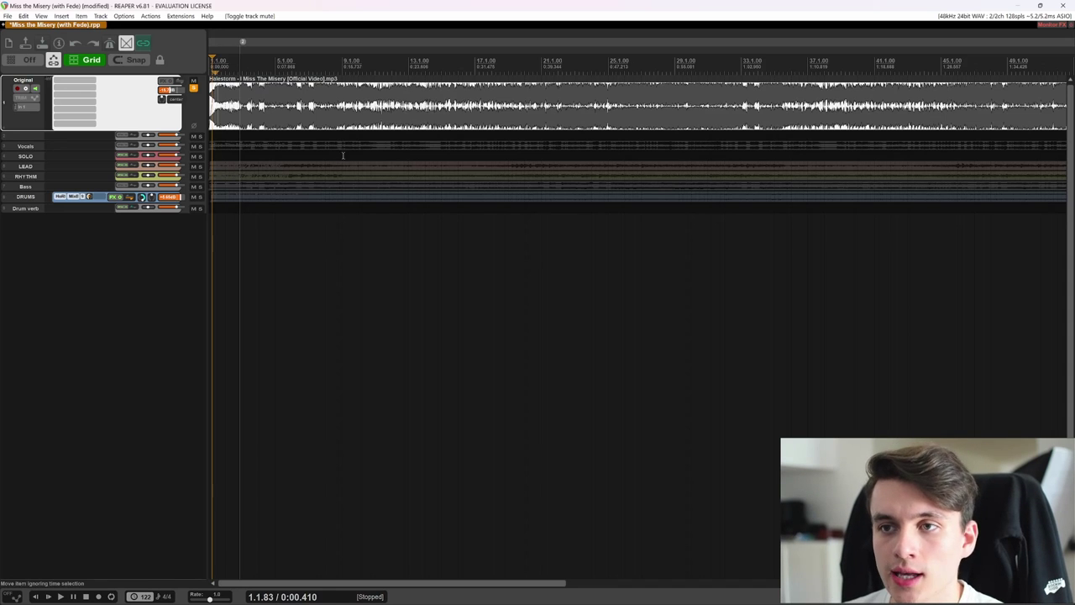
# Step: Place the edit cursor at the very start of the song
pyautogui.click(219, 64)
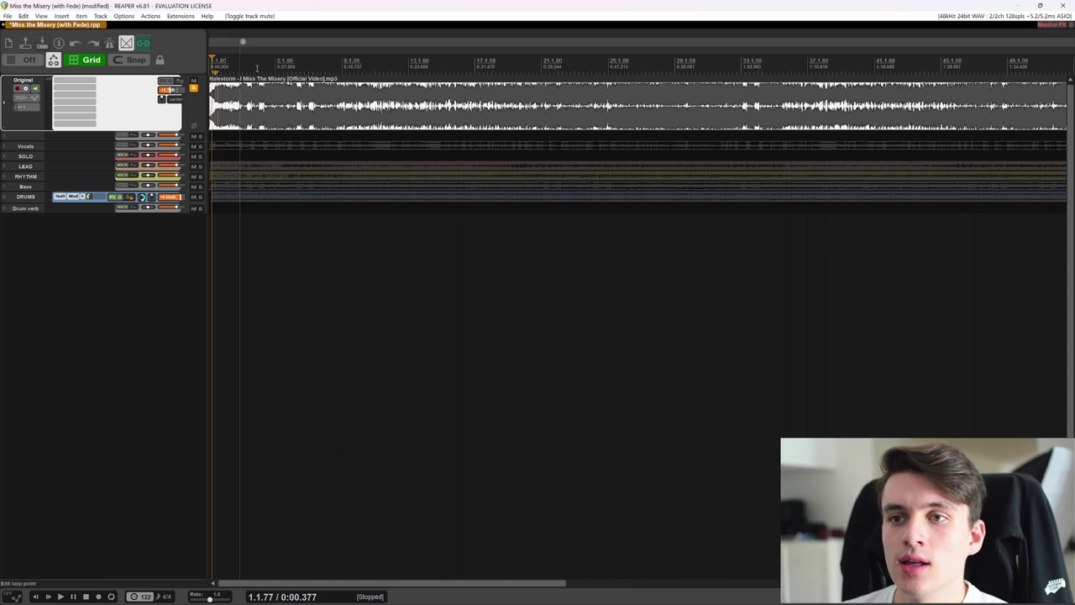
pyautogui.click(211, 59)
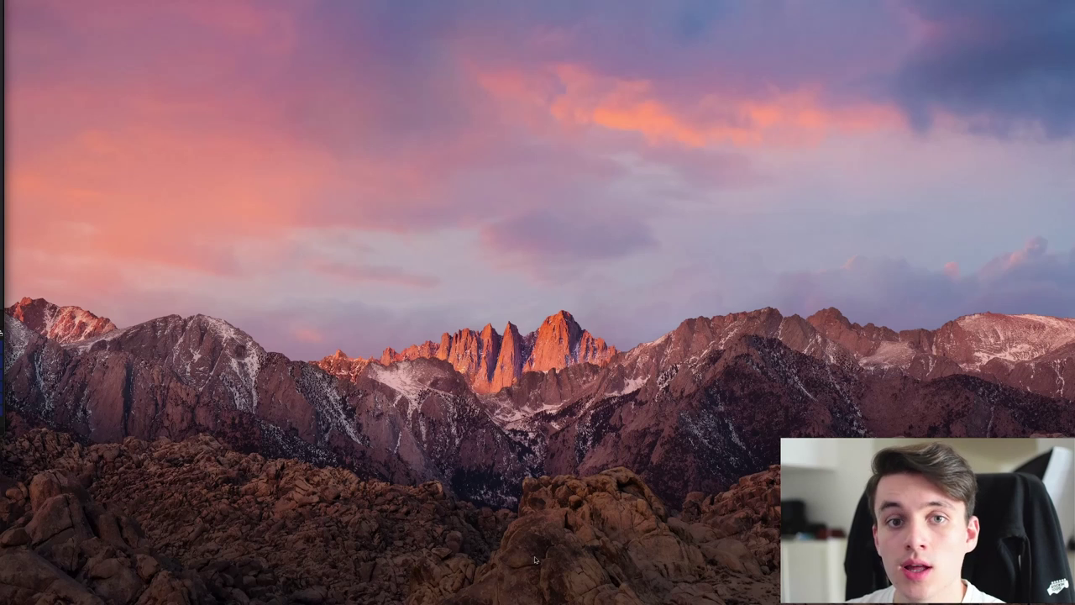
# Step: Switch to Chrome to look at the Moises music library, and return to the REAPER project
pyautogui.click(506, 596)
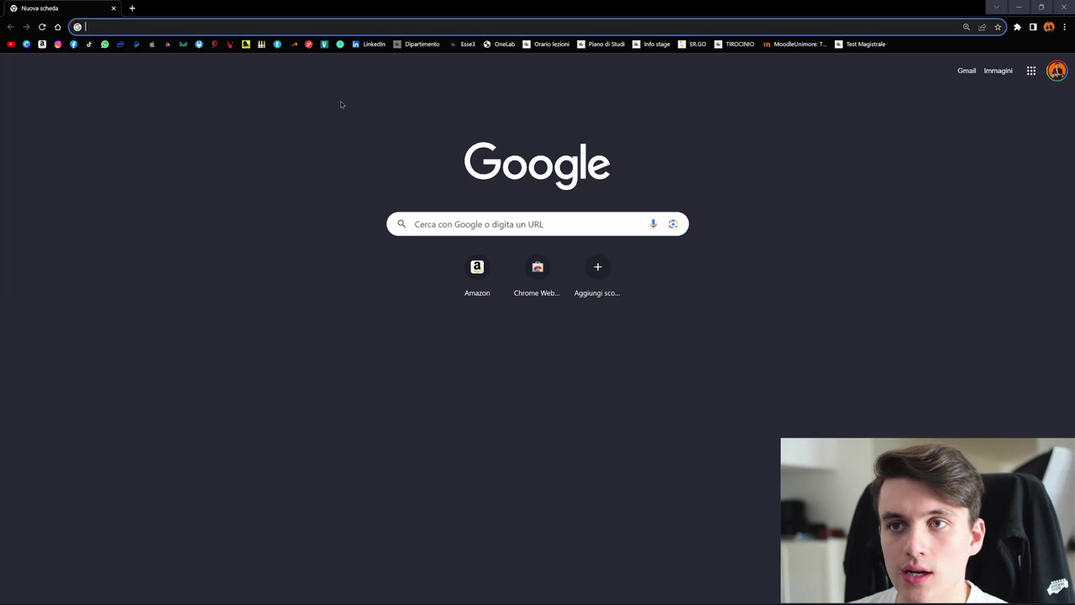
pyautogui.click(182, 46)
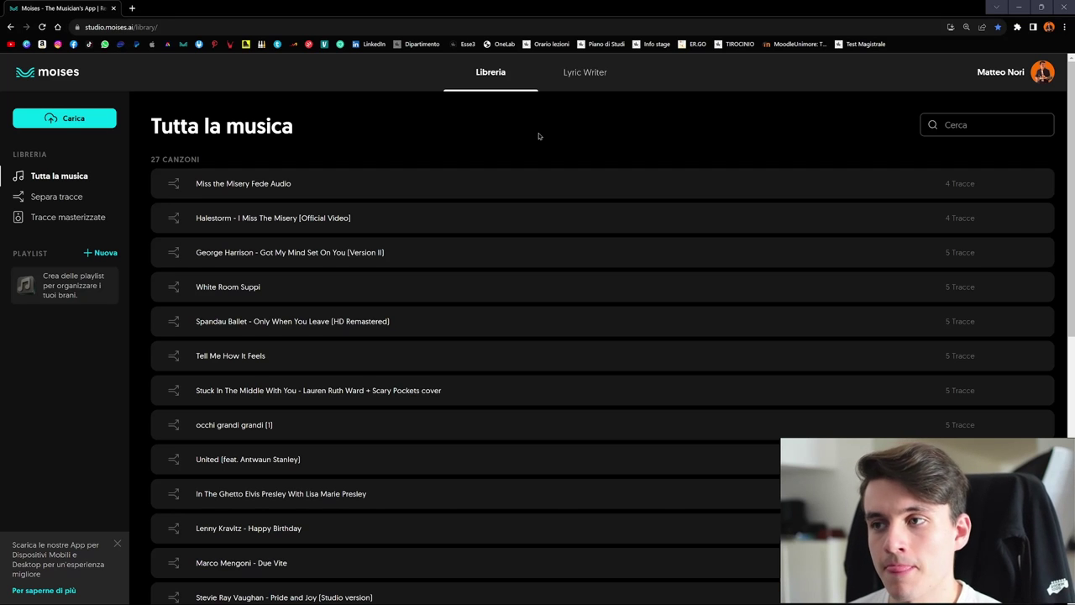
pyautogui.click(1017, 7)
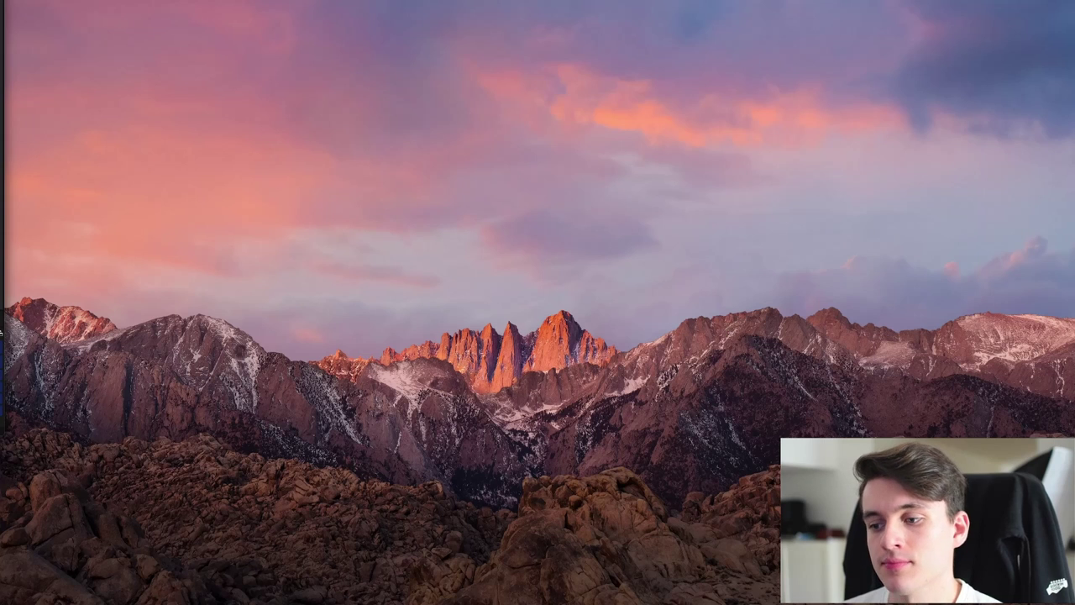
pyautogui.click(613, 595)
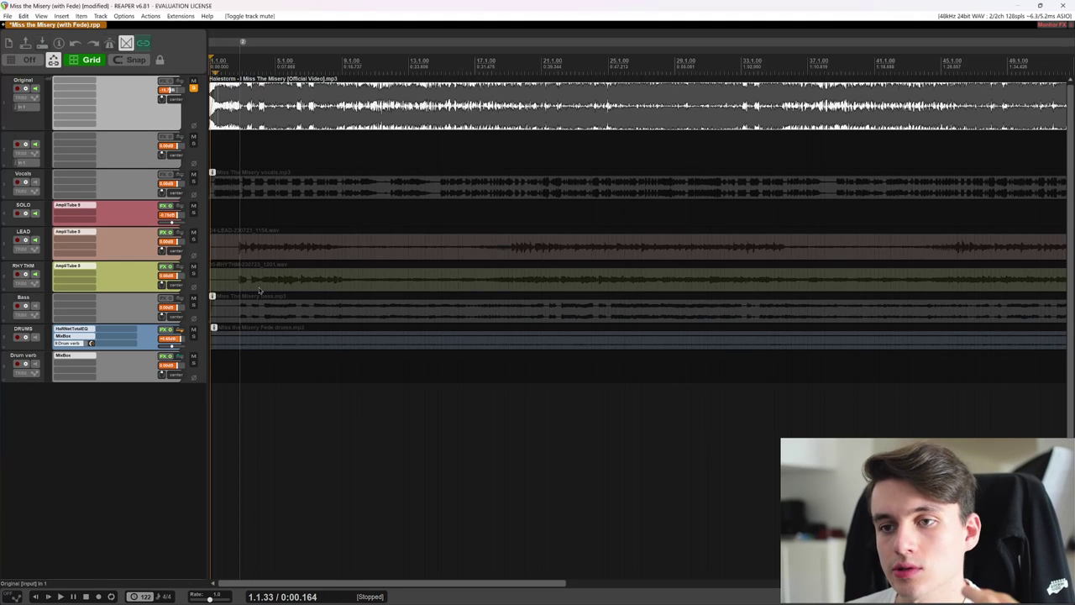
# Step: Go through the Vocals, DRUMS, Drum verb, Bass and RHYTHM tracks, selecting each one in turn
pyautogui.click(138, 188)
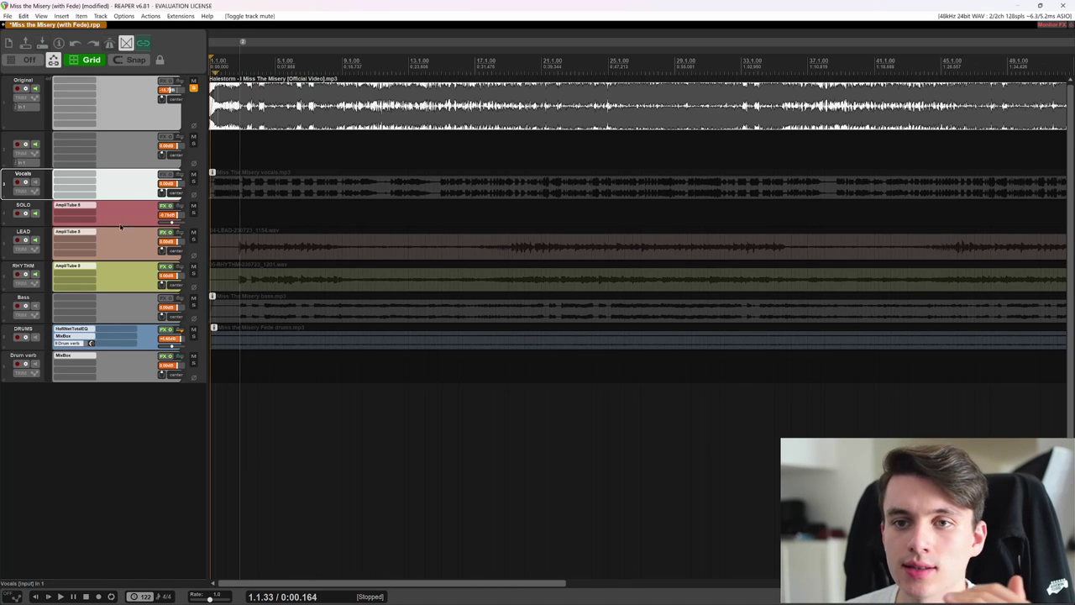
pyautogui.click(132, 316)
pyautogui.click(153, 348)
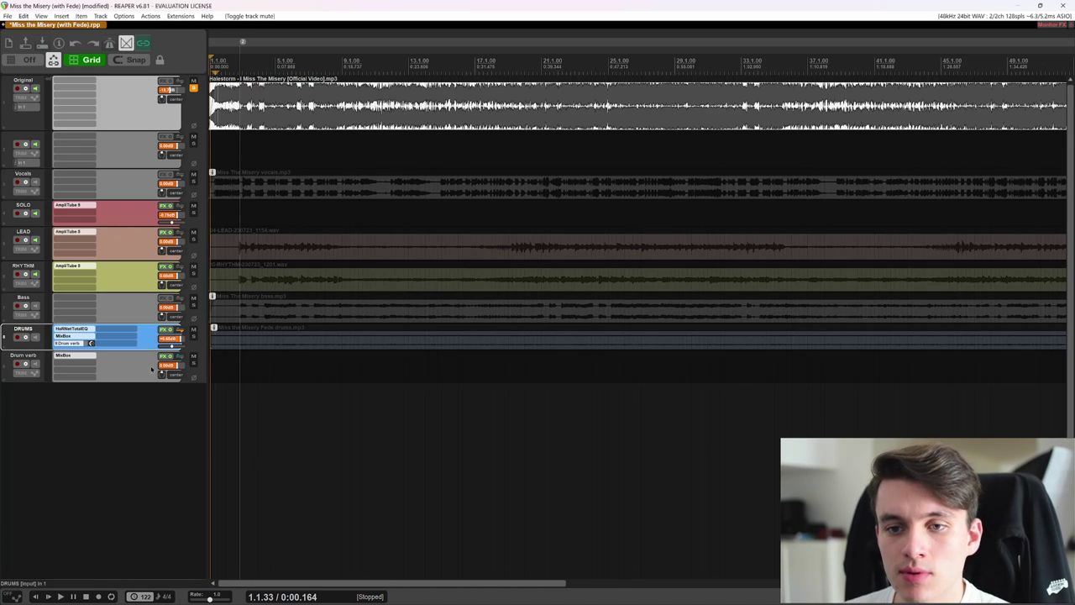
pyautogui.click(152, 368)
pyautogui.click(160, 334)
pyautogui.click(163, 308)
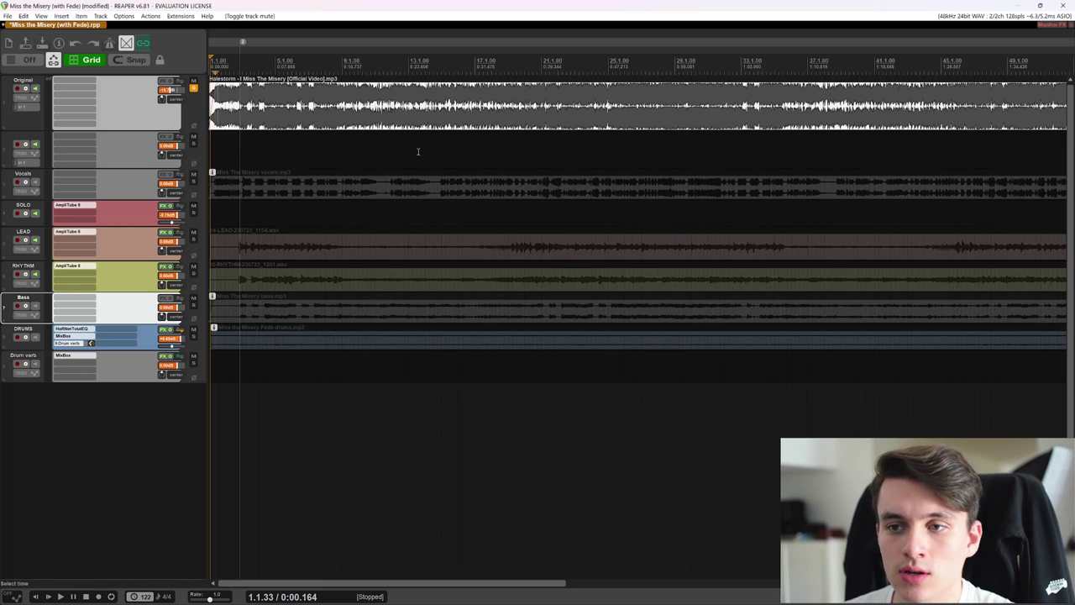
pyautogui.click(140, 267)
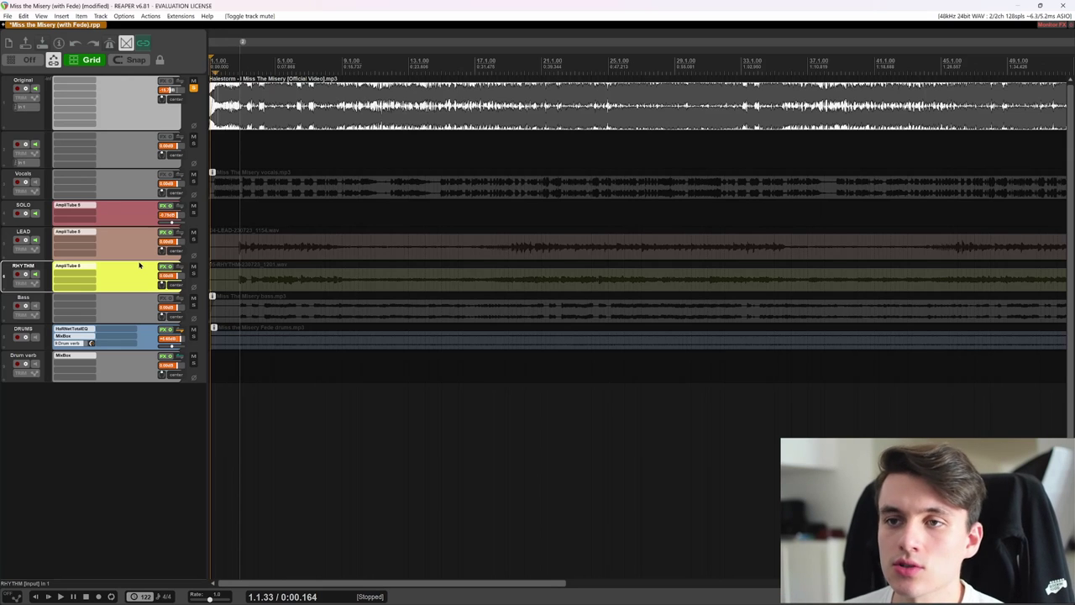
# Step: Select the Original track and slightly reduce its height
pyautogui.click(126, 121)
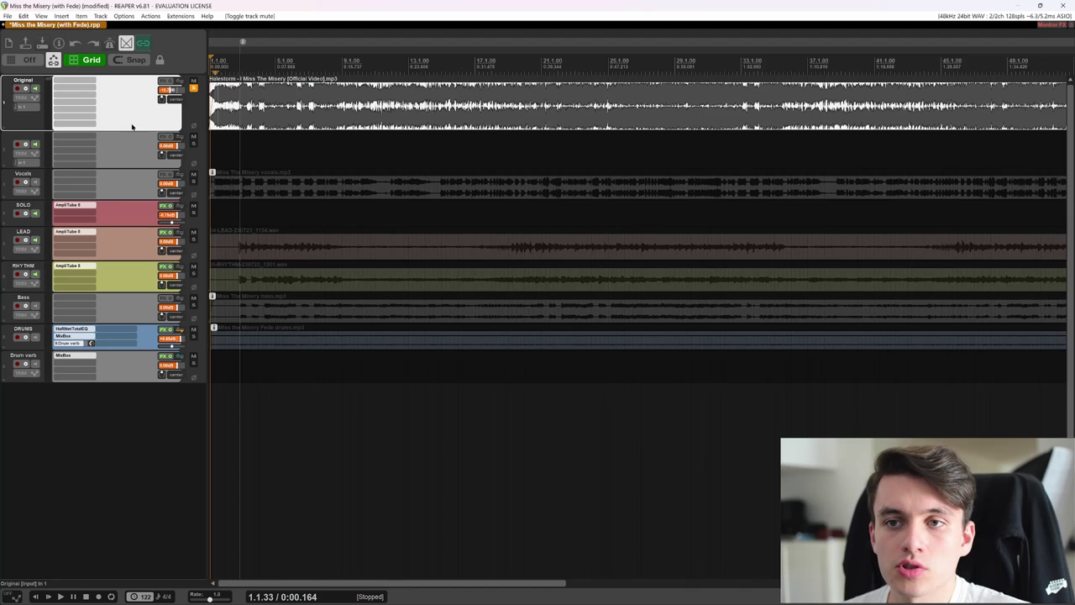
pyautogui.moveTo(136, 130); pyautogui.dragTo(136, 118)
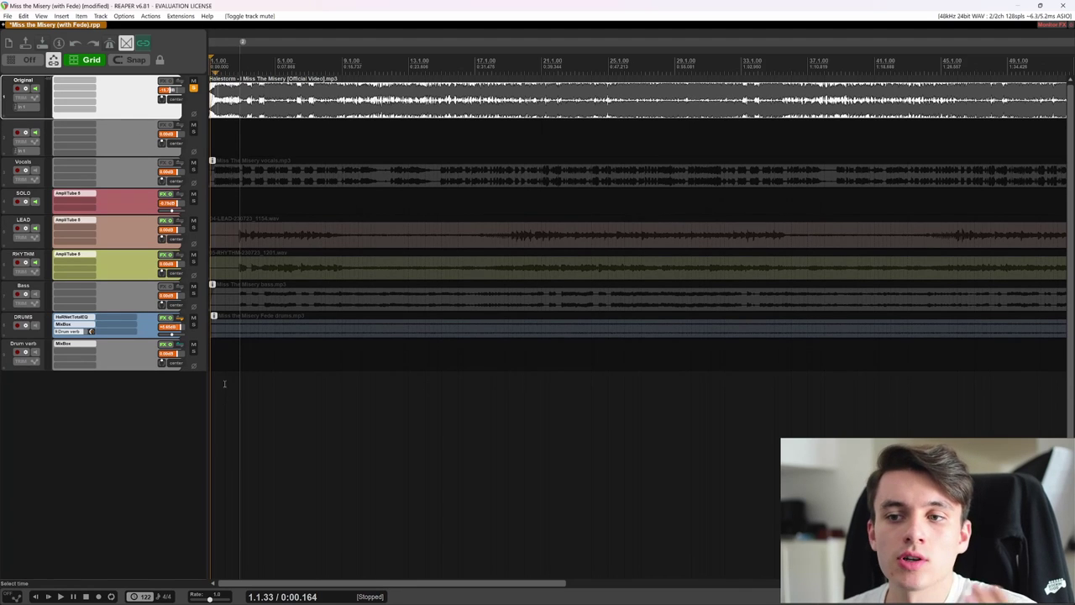
# Step: Place the edit cursor in bar 2, at about 0:02.660 on the timeline
pyautogui.click(294, 66)
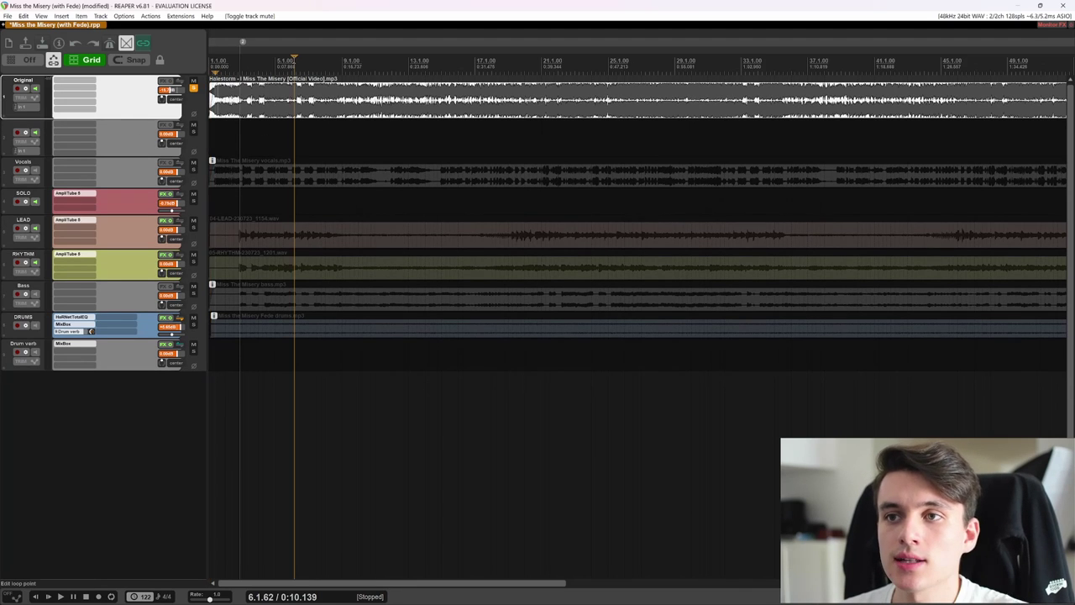
pyautogui.click(214, 65)
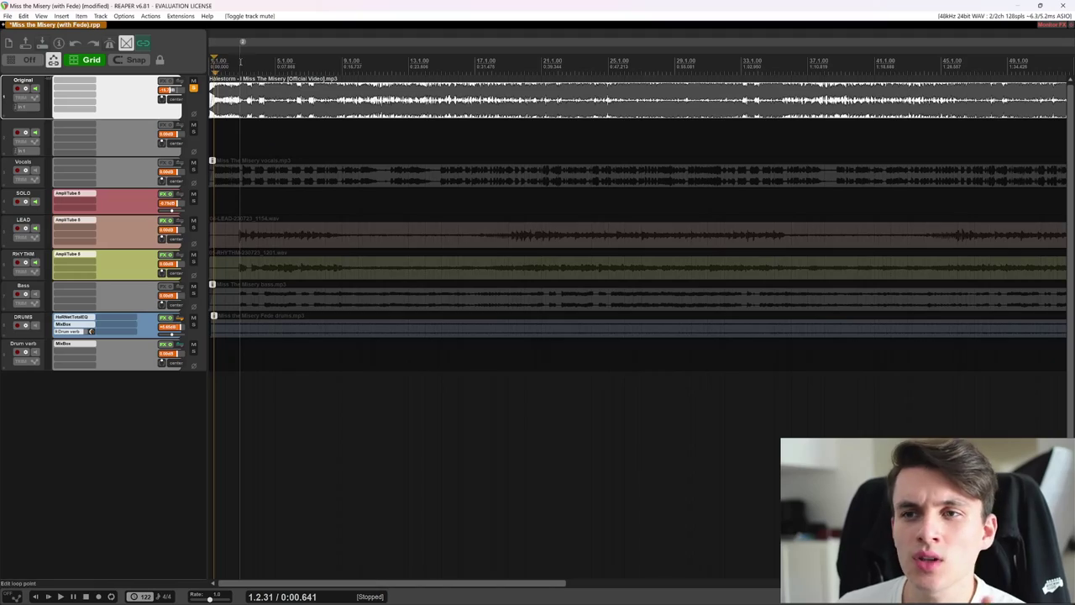
pyautogui.click(231, 52)
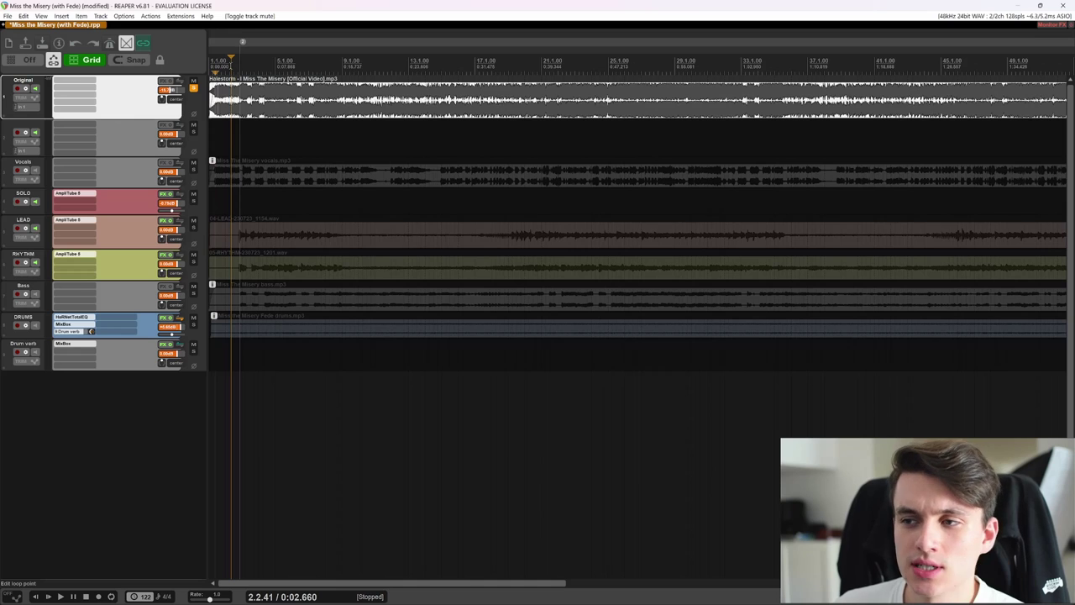
# Step: Select the SOLO track and make it slightly taller
pyautogui.click(135, 210)
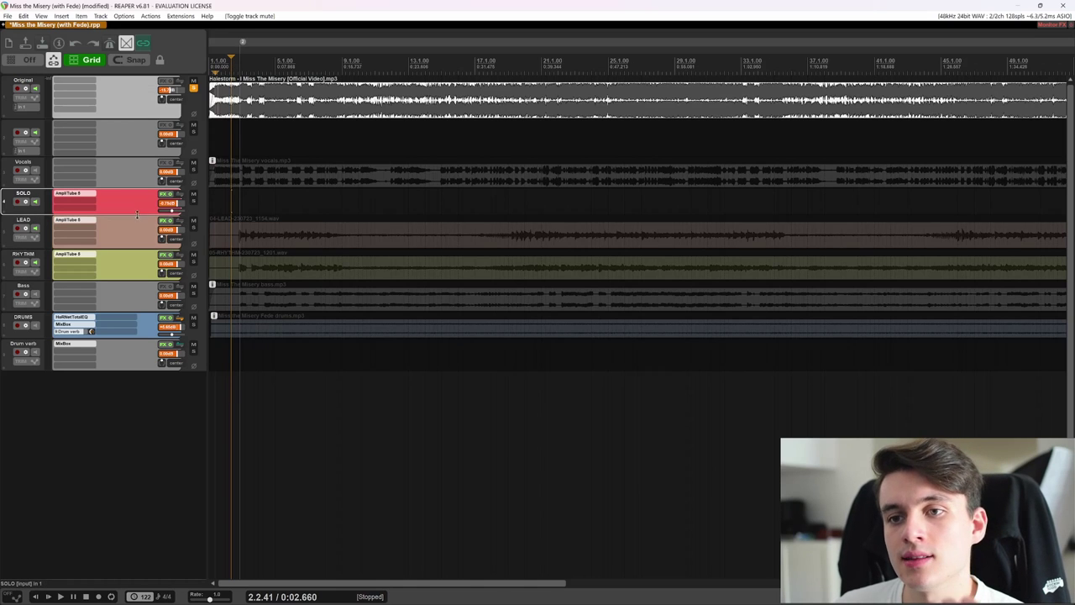
pyautogui.moveTo(137, 215); pyautogui.dragTo(143, 226)
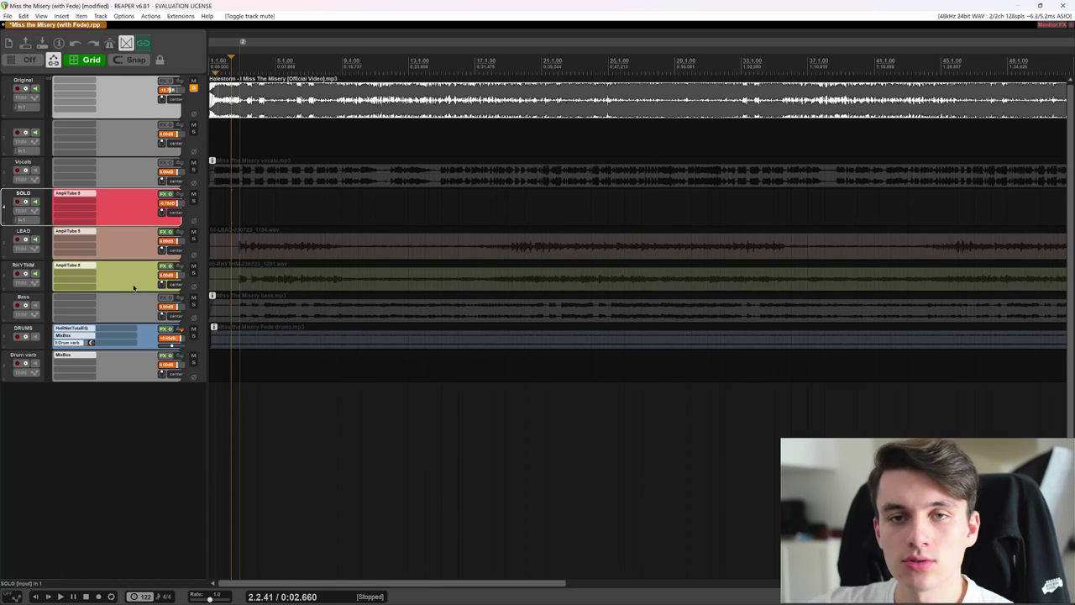
# Step: Review the Vocals track, the unnamed track above it, and the SOLO, LEAD and RHYTHM guitar tracks by selecting them
pyautogui.click(137, 174)
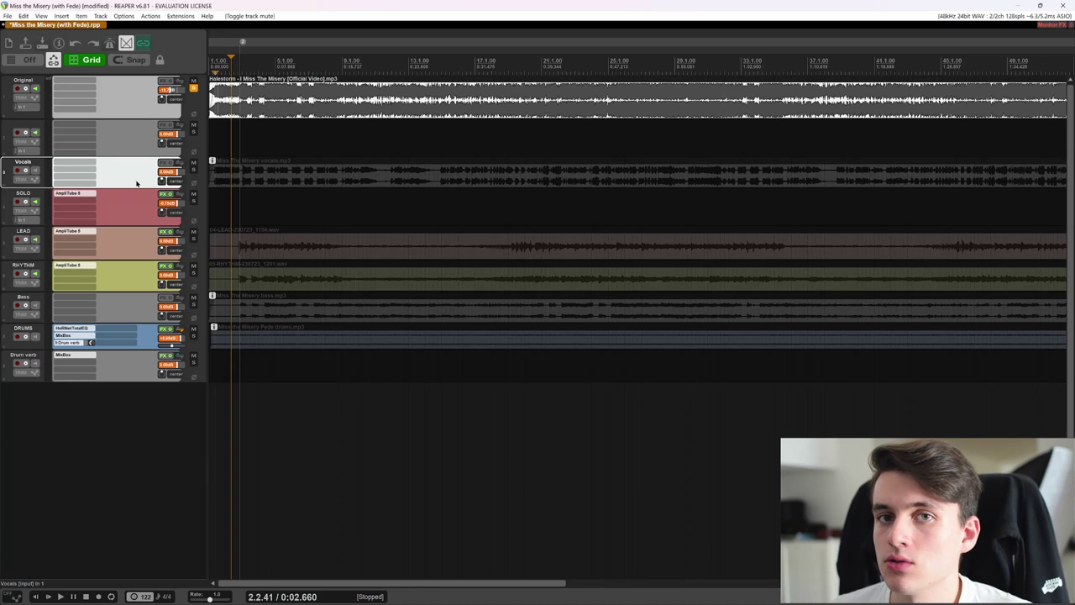
pyautogui.click(141, 136)
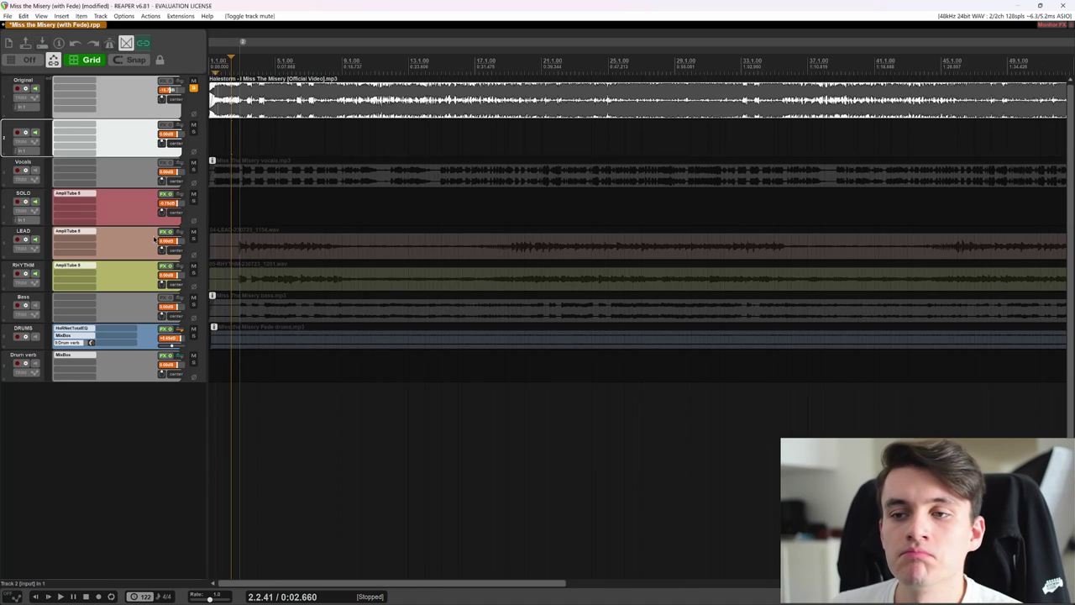
pyautogui.click(130, 251)
pyautogui.click(139, 213)
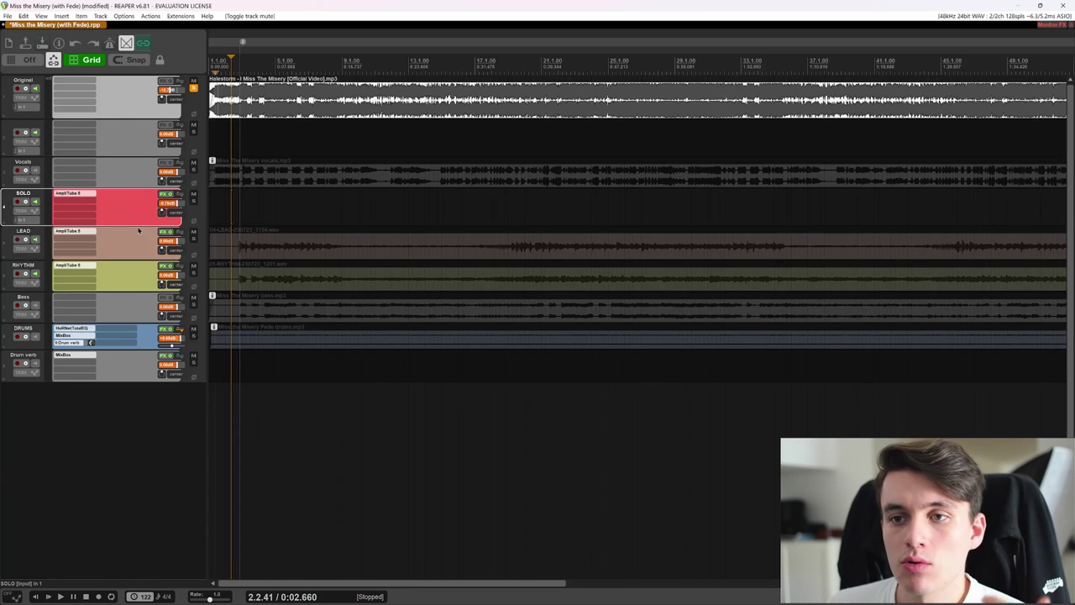
pyautogui.click(132, 245)
pyautogui.click(131, 274)
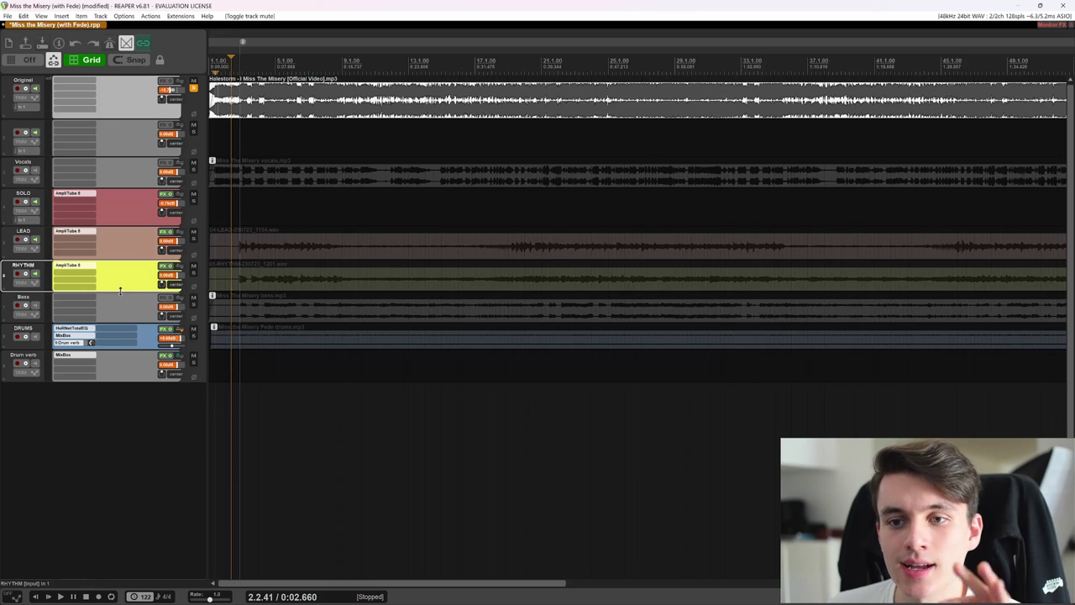
# Step: Increase the heights of the RHYTHM, LEAD and SOLO tracks slightly
pyautogui.moveTo(120, 291); pyautogui.dragTo(119, 300)
pyautogui.moveTo(128, 260); pyautogui.dragTo(131, 268)
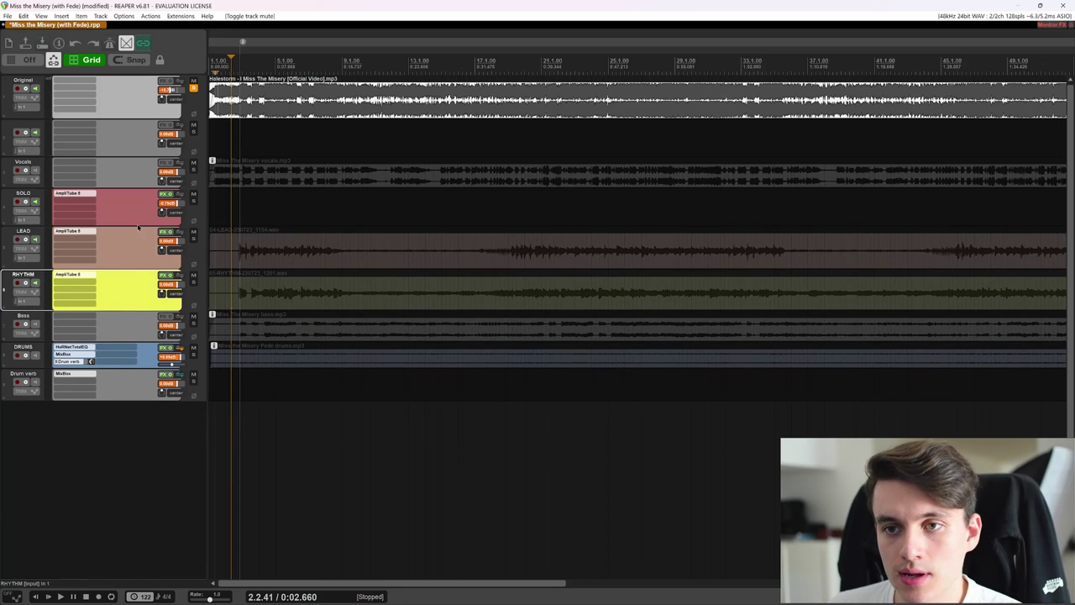
pyautogui.moveTo(139, 228); pyautogui.dragTo(138, 234)
# Step: Compare the LEAD, RHYTHM and SOLO guitar tracks with the Bass track by selecting them one after another
pyautogui.click(146, 260)
pyautogui.click(132, 324)
pyautogui.click(124, 296)
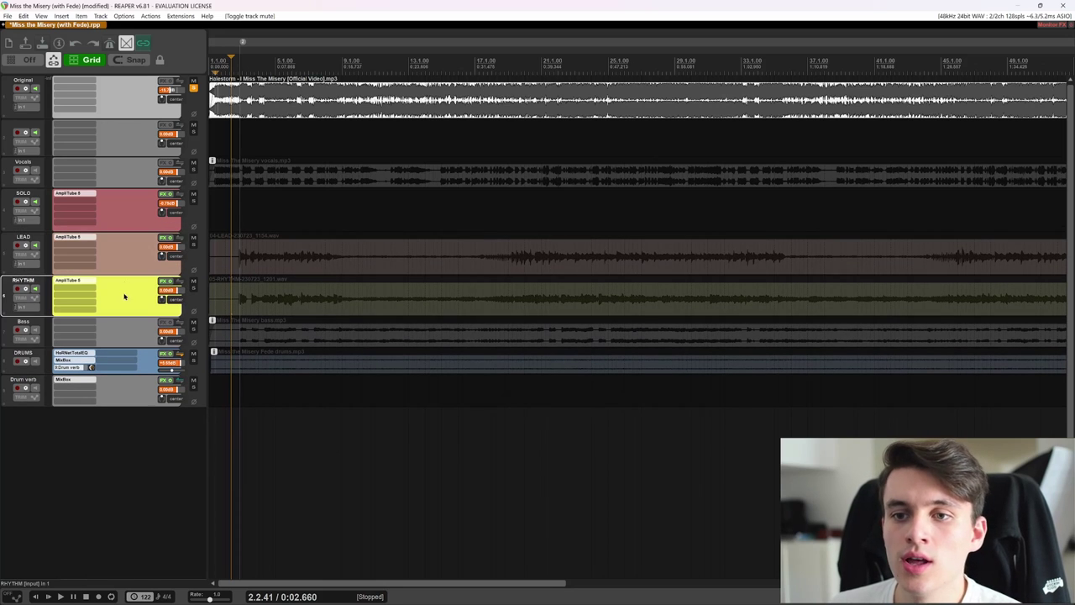
pyautogui.click(142, 218)
pyautogui.click(127, 254)
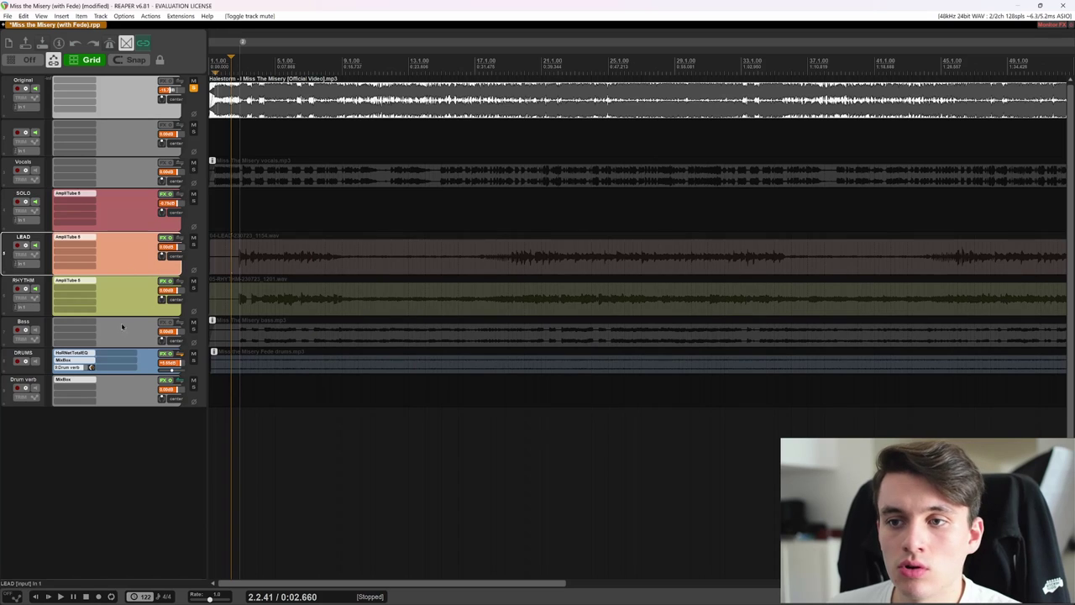
pyautogui.click(131, 300)
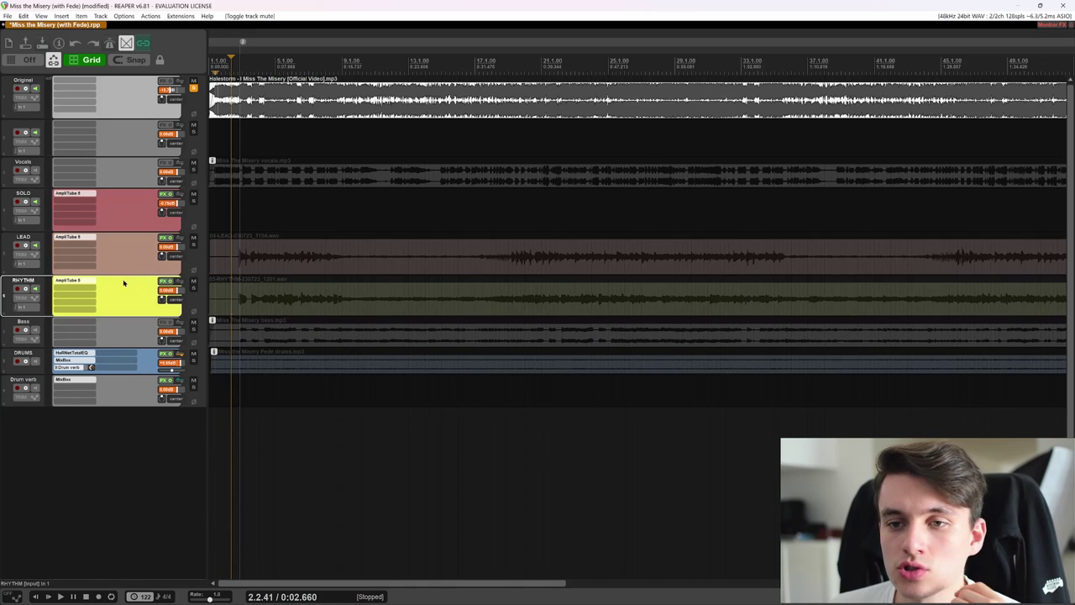
pyautogui.click(122, 242)
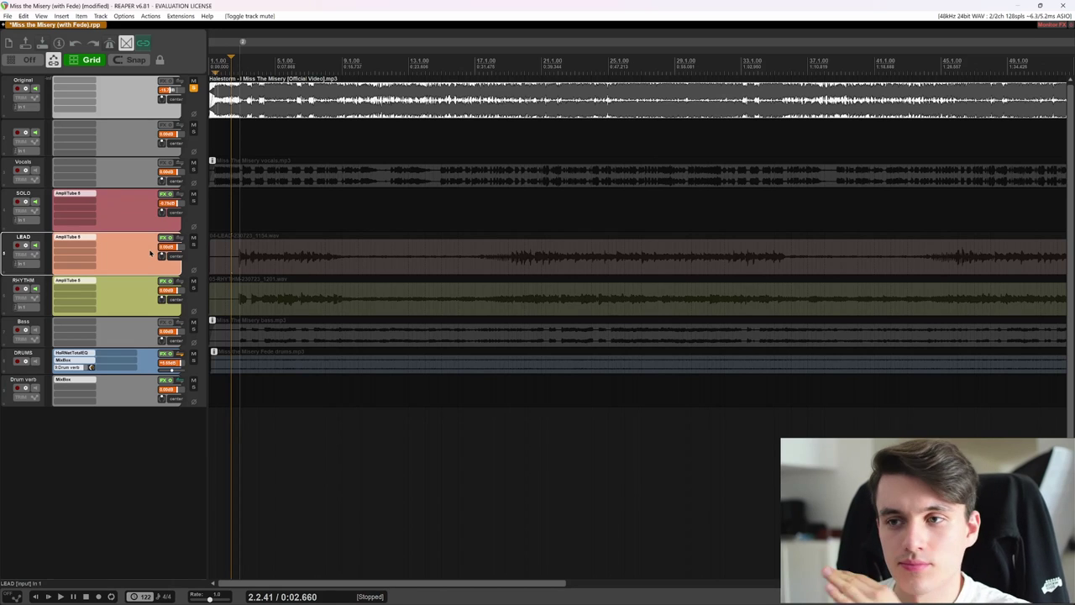
pyautogui.click(135, 310)
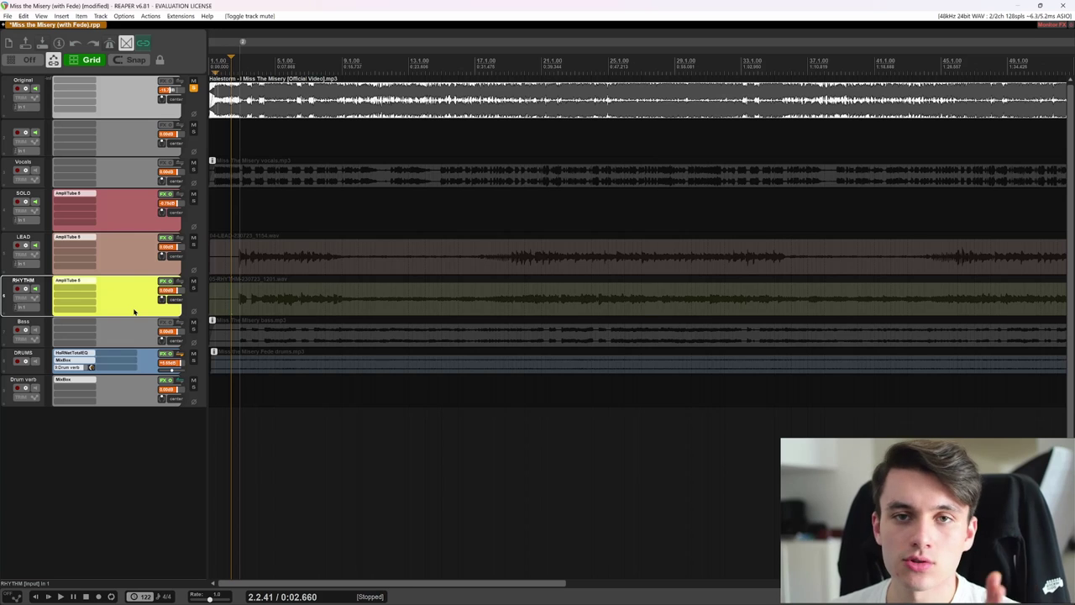
pyautogui.click(130, 220)
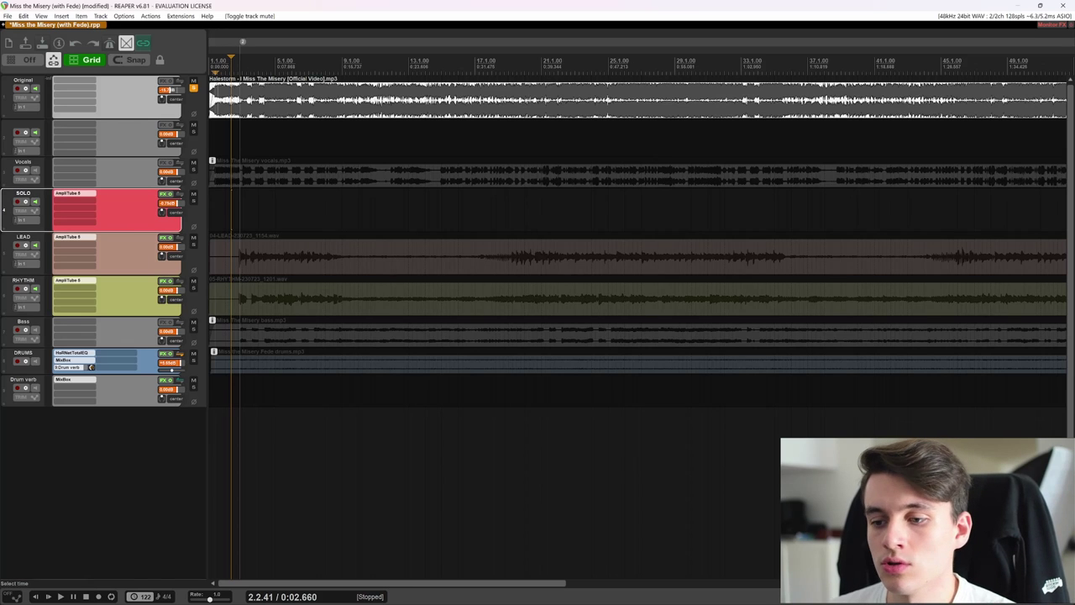
# Step: Examine the arrangement through to the end of the song, including the SOLO track's recording, and return to the beginning
pyautogui.moveTo(451, 585)
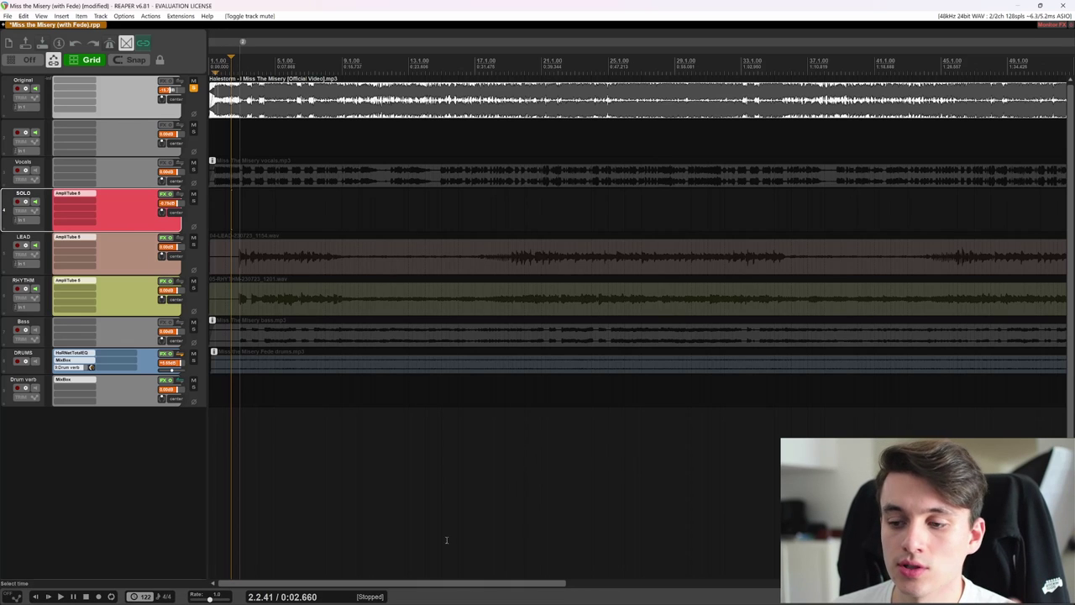
pyautogui.moveTo(434, 585); pyautogui.dragTo(696, 585)
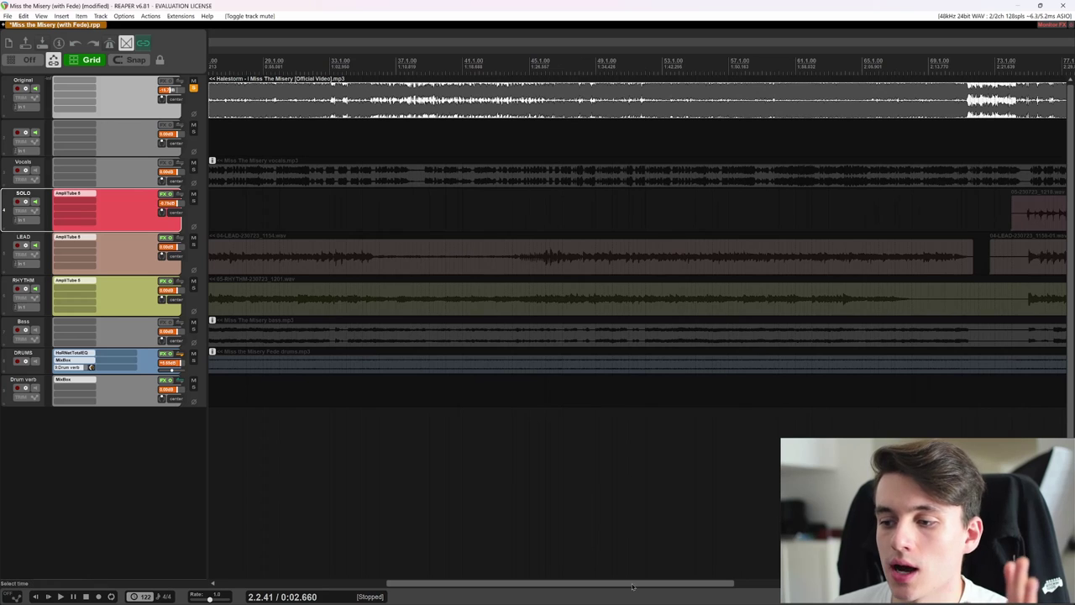
pyautogui.hscroll(5, 747, 560)
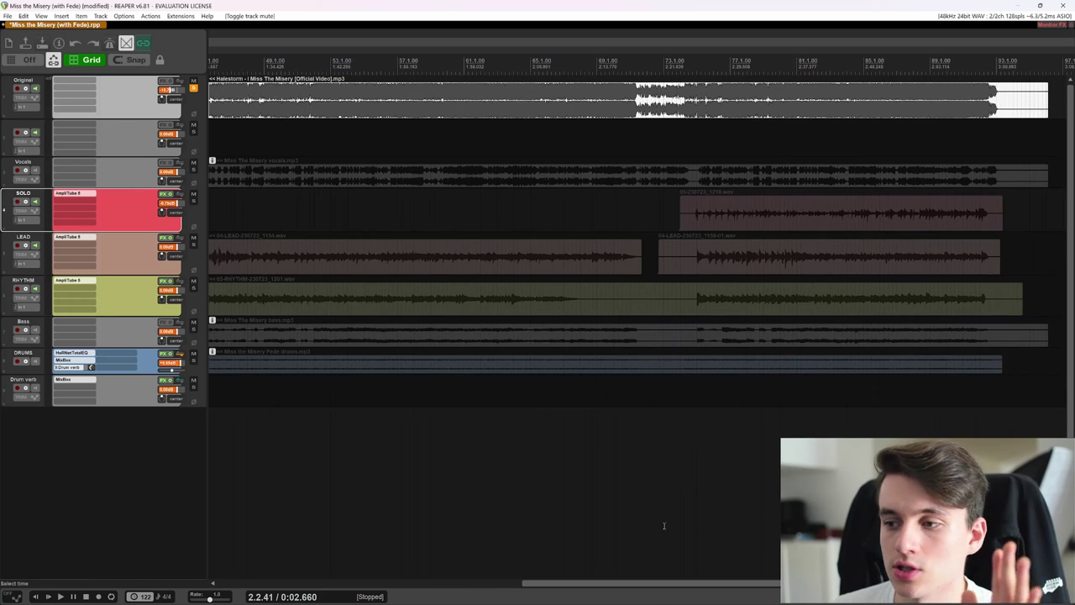
pyautogui.moveTo(630, 583); pyautogui.dragTo(318, 584)
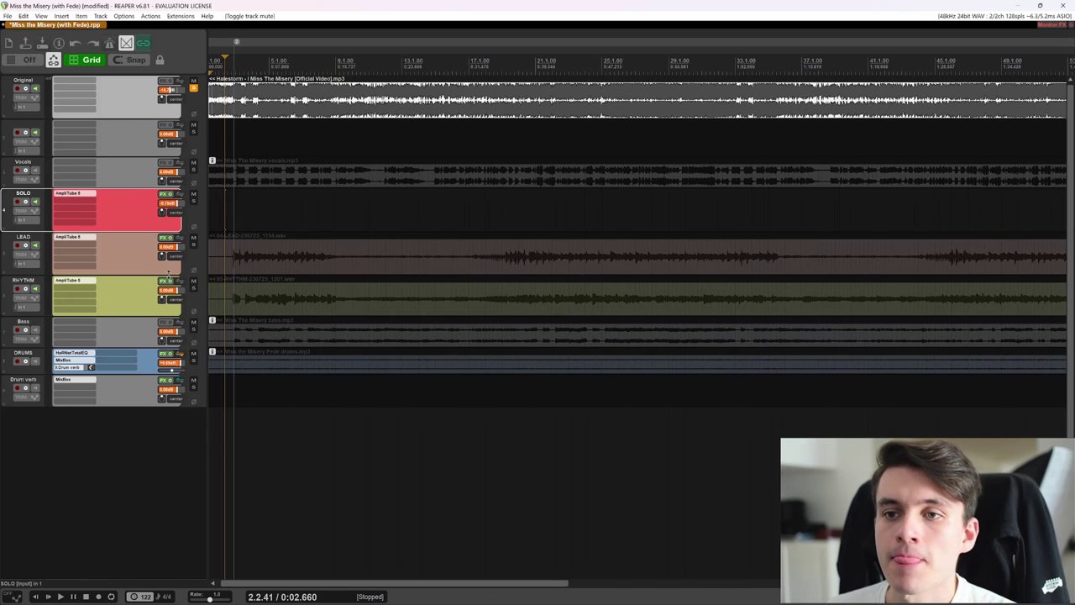
# Step: Step back and forth through the LEAD, RHYTHM and SOLO tracks, ending with the Vocals track selected
pyautogui.click(140, 254)
pyautogui.press('Down')
pyautogui.press('Up')
pyautogui.press('Up')
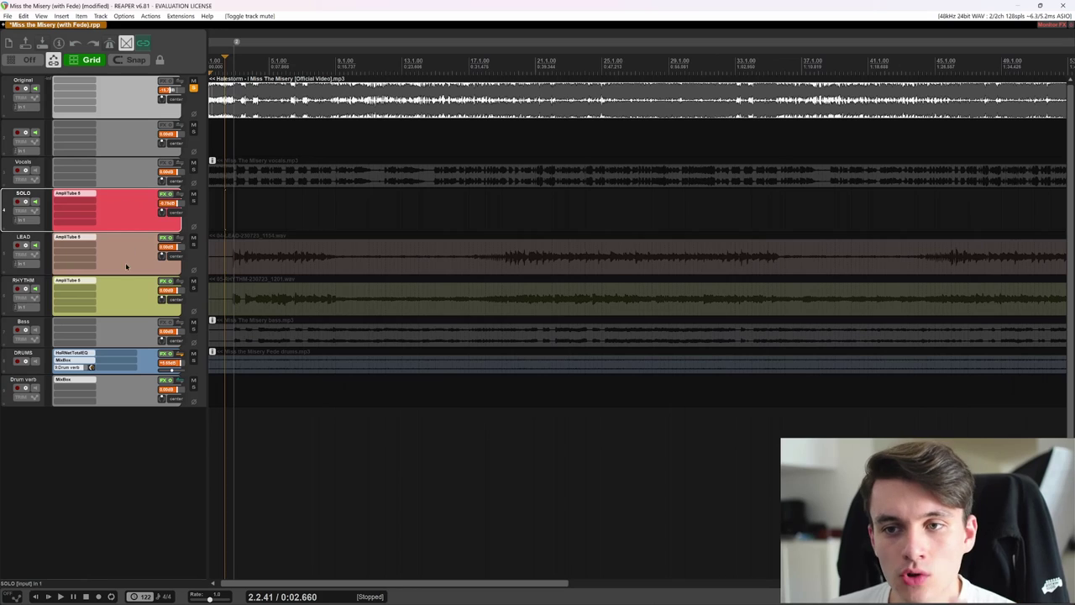
pyautogui.press('Down')
pyautogui.press('Down')
pyautogui.press('Up')
pyautogui.press('Up')
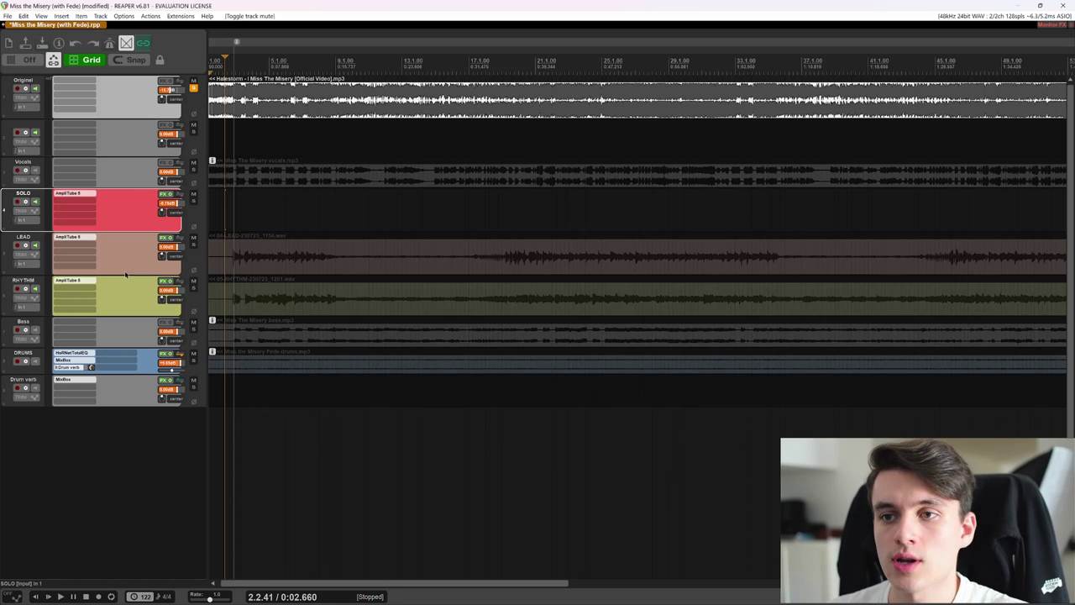
pyautogui.click(132, 178)
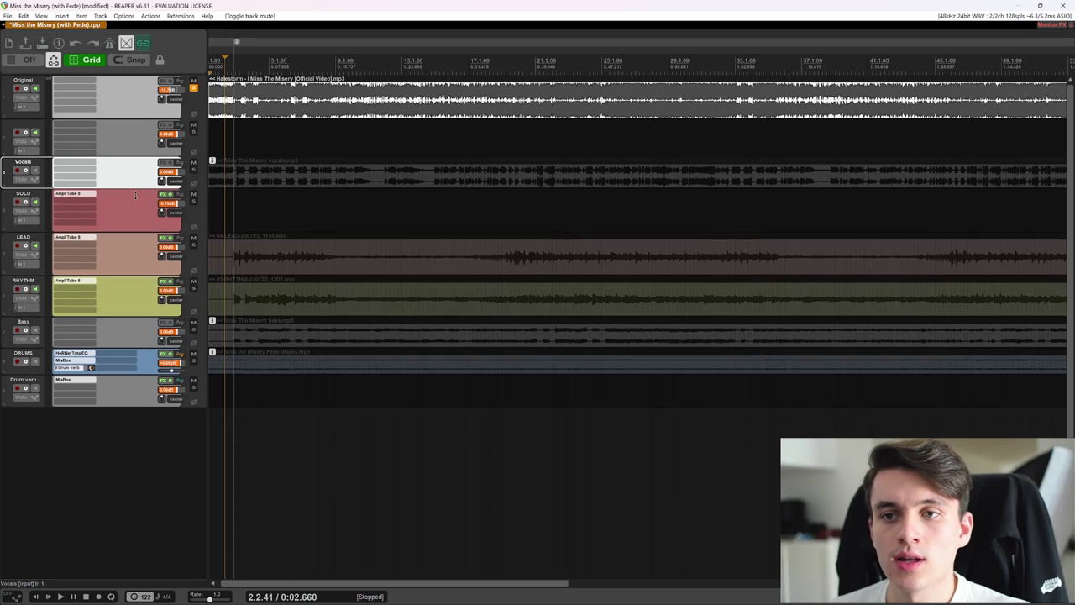
# Step: Increase the height of the Vocals track slightly
pyautogui.moveTo(135, 195); pyautogui.dragTo(134, 195)
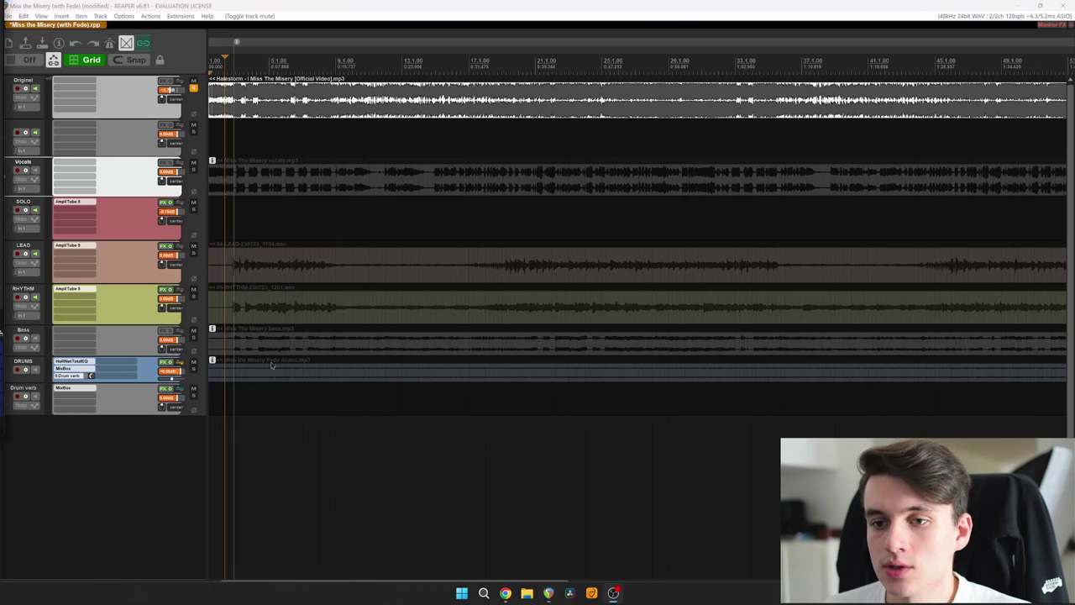
pyautogui.click(1, 331)
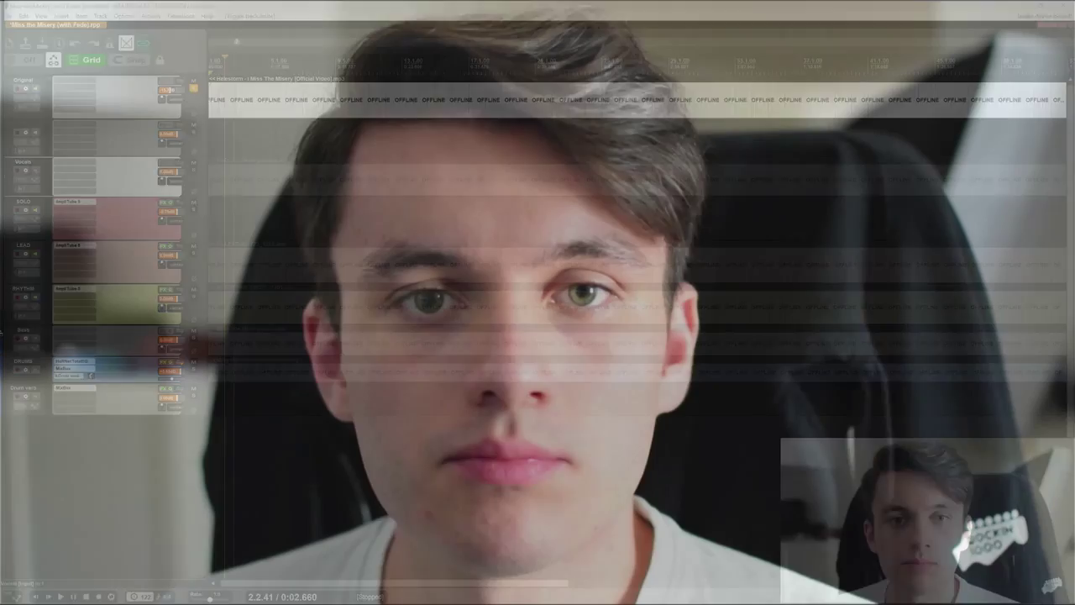
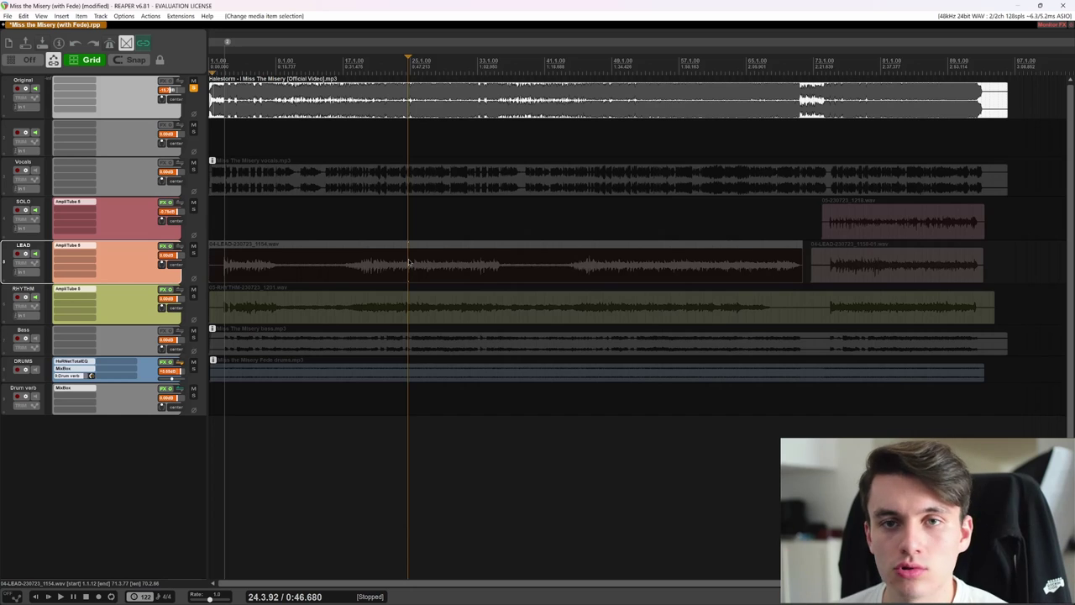
# Step: Examine the RHYTHM and LEAD guitar recordings over the full length of the song
pyautogui.click(393, 304)
pyautogui.scroll(4, 394, 300)
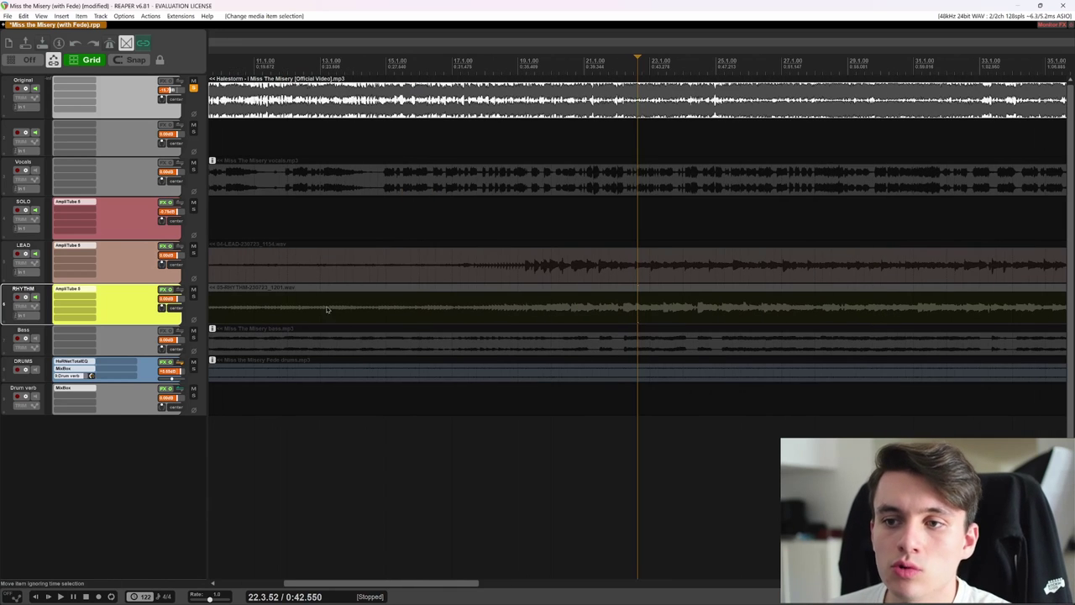
pyautogui.scroll(-4, 518, 277)
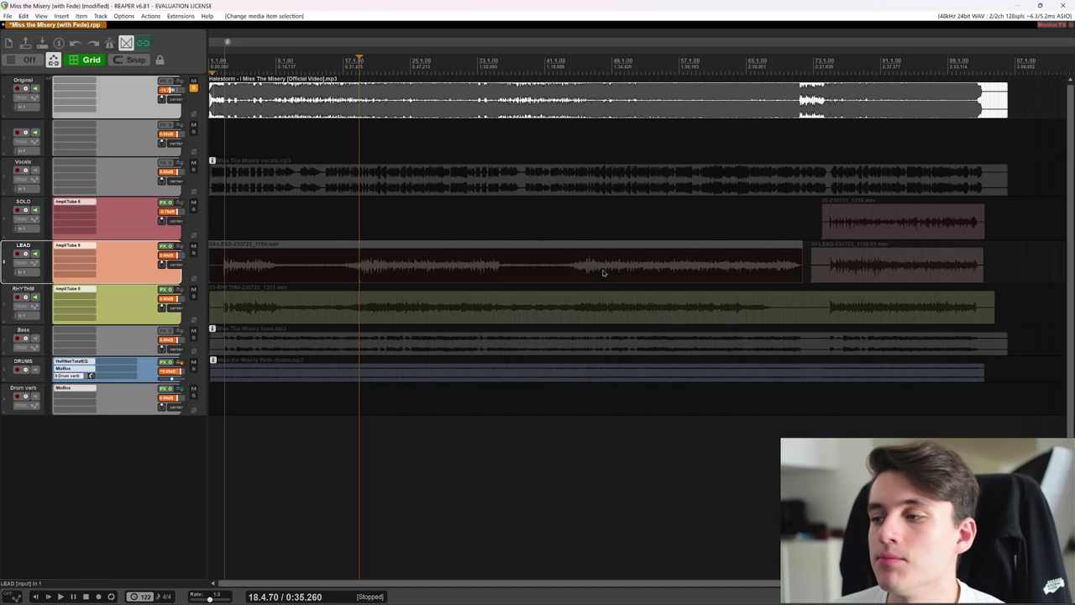
pyautogui.scroll(-3, 331, 272)
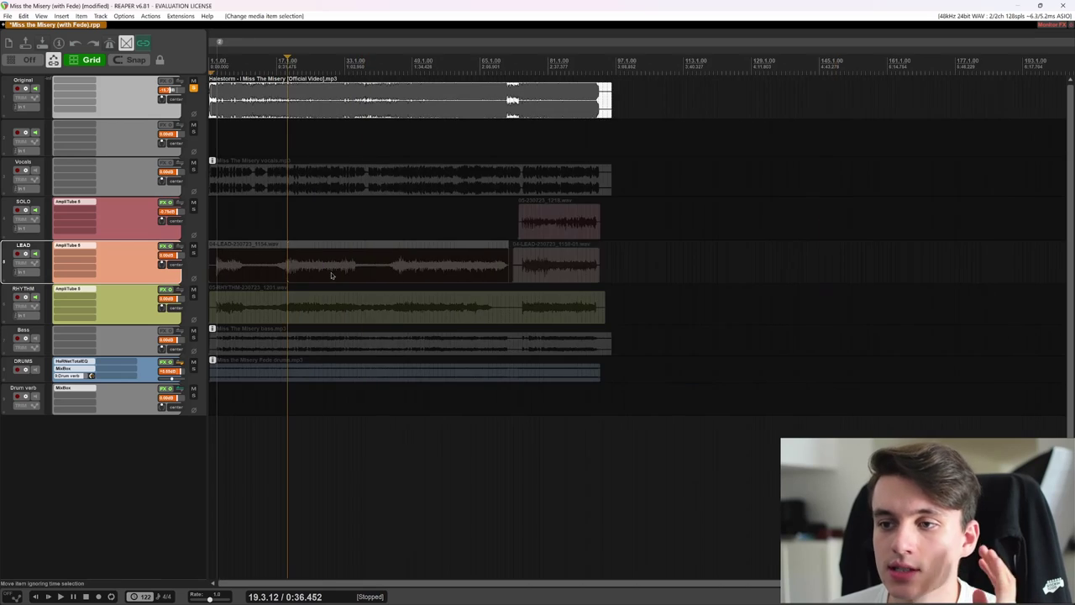
pyautogui.scroll(7, 331, 272)
pyautogui.scroll(-6, 228, 125)
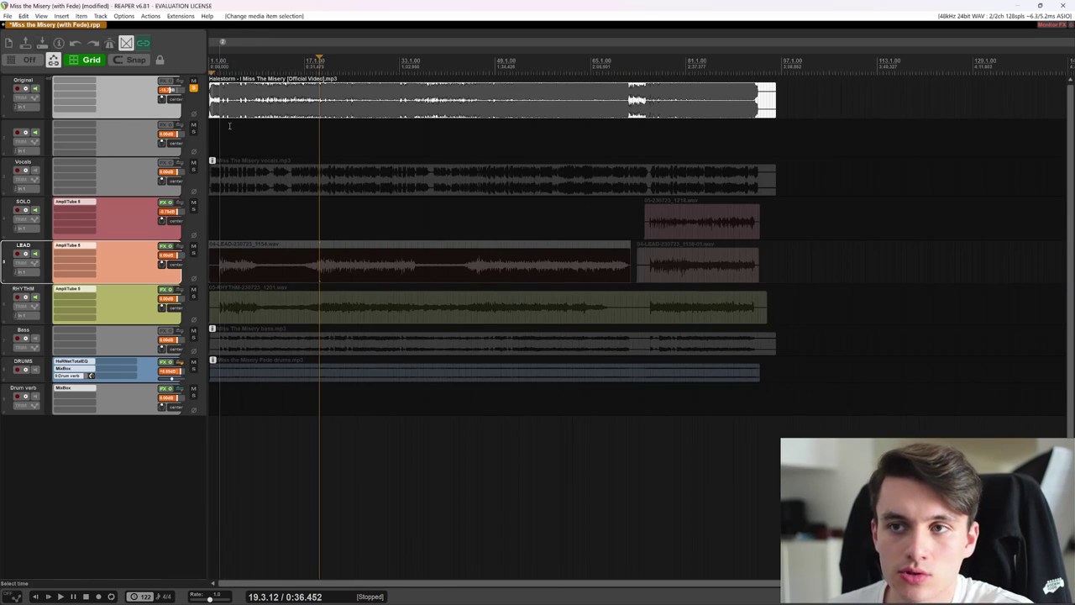
# Step: Examine the opening bars of the LEAD and RHYTHM recordings closely, and return to the whole-song view
pyautogui.scroll(10, 228, 125)
pyautogui.click(217, 126)
pyautogui.scroll(1, 271, 297)
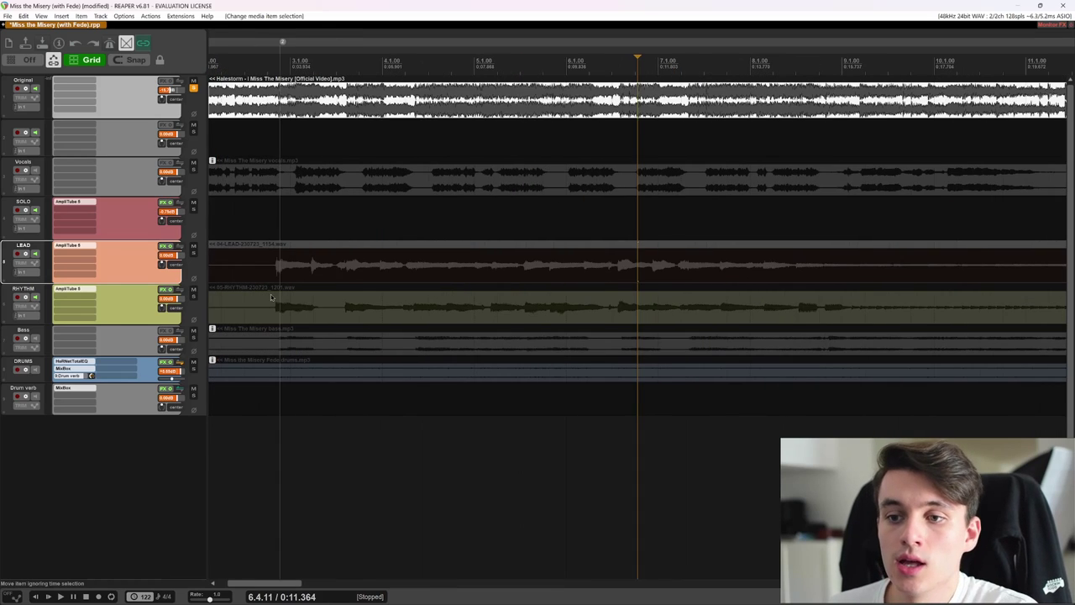
pyautogui.scroll(-9, 240, 120)
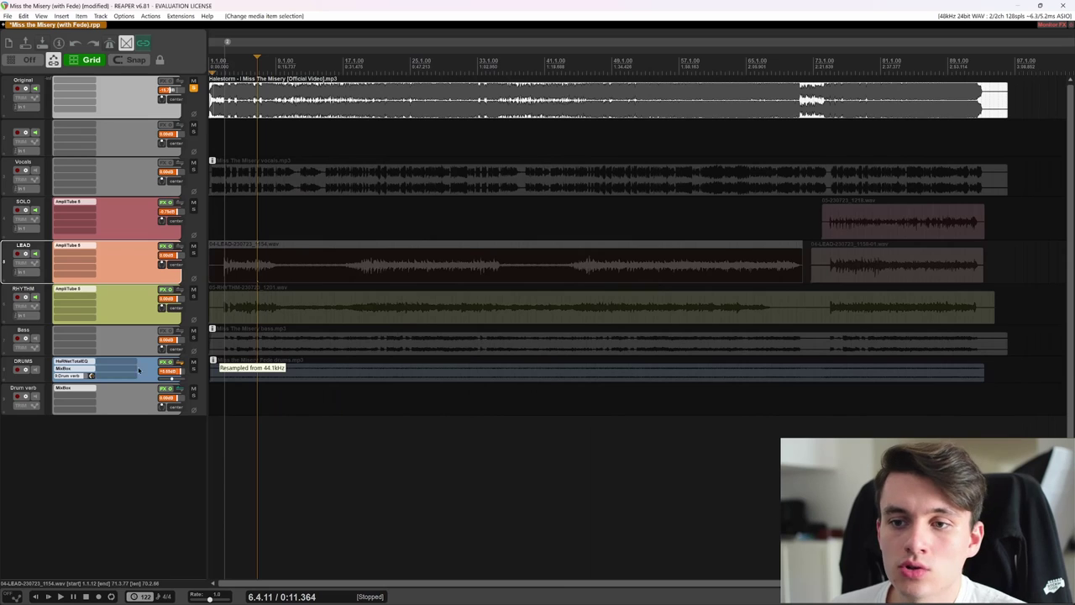
# Step: Make the Bass track taller and the RHYTHM track above it slightly shorter
pyautogui.click(127, 317)
pyautogui.click(127, 326)
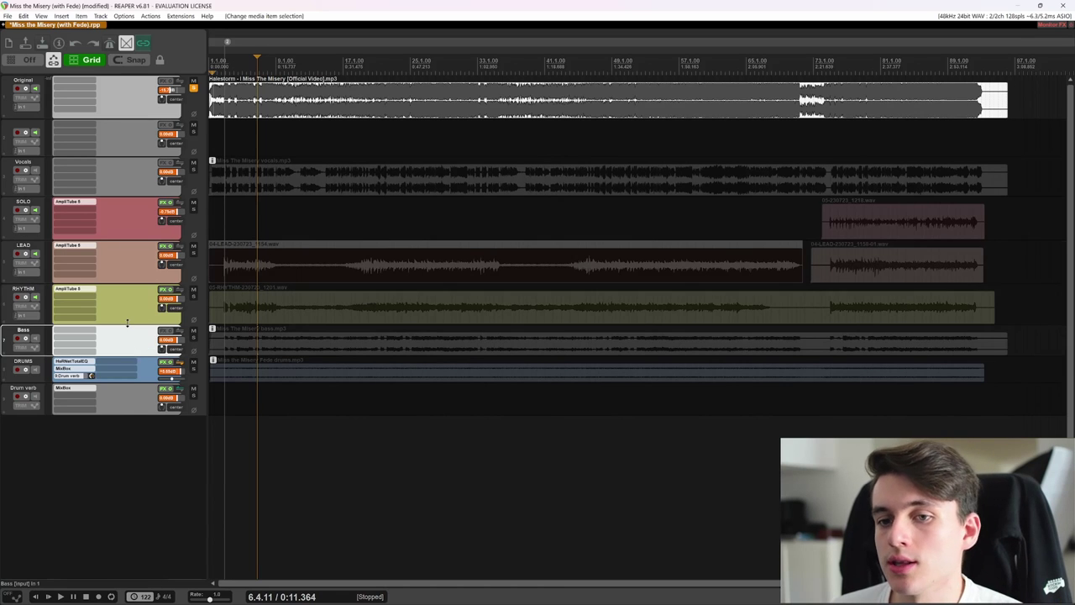
pyautogui.moveTo(127, 322); pyautogui.dragTo(127, 360)
# Step: Compare the start of the LEAD, Bass and RHYTHM recordings by selecting them in turn, ending on LEAD
pyautogui.click(115, 268)
pyautogui.scroll(5, 357, 380)
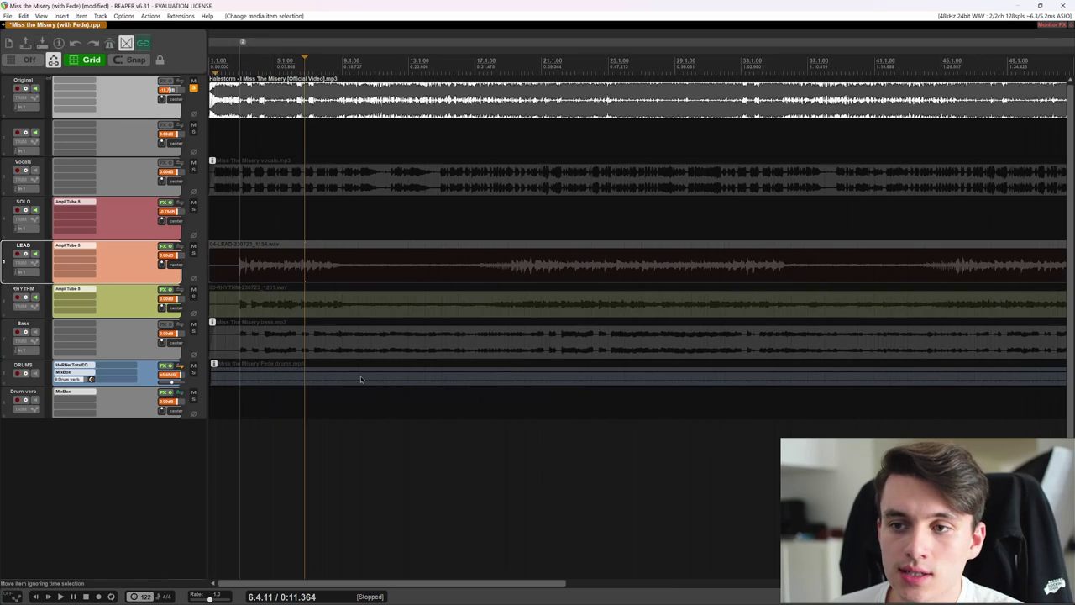
pyautogui.click(272, 336)
pyautogui.click(281, 303)
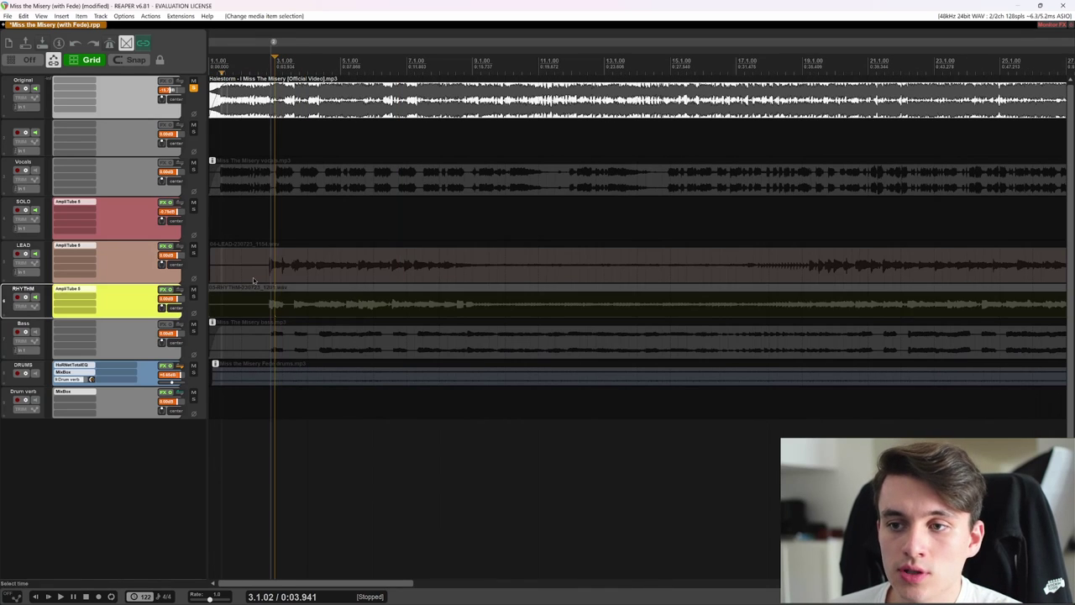
pyautogui.click(244, 260)
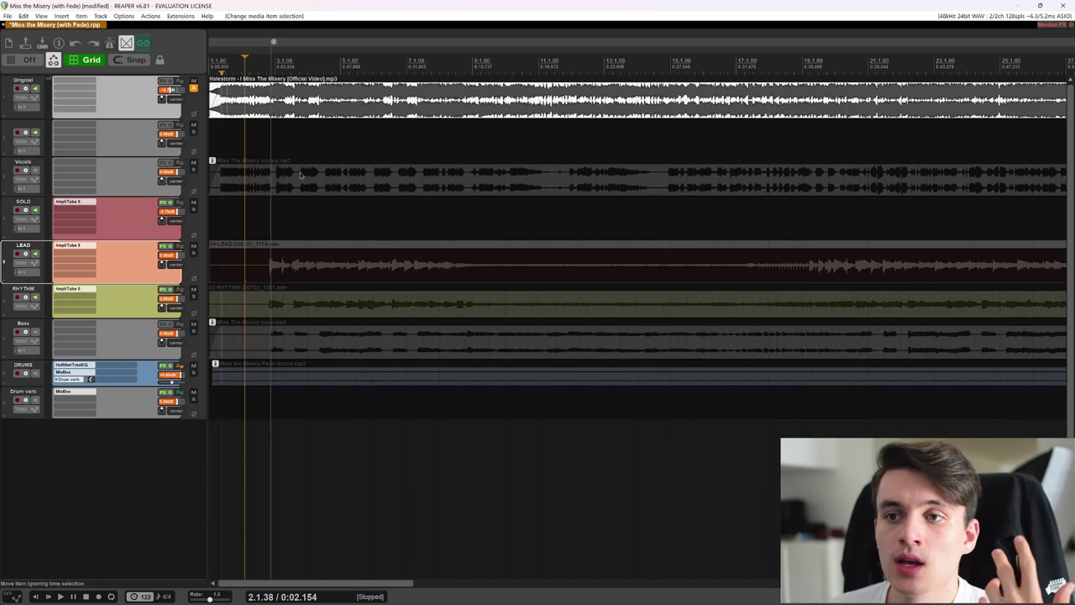
# Step: Go through the Vocals, Bass and DRUMS stems near the start of the song, ending with Vocals selected
pyautogui.click(236, 65)
pyautogui.click(233, 178)
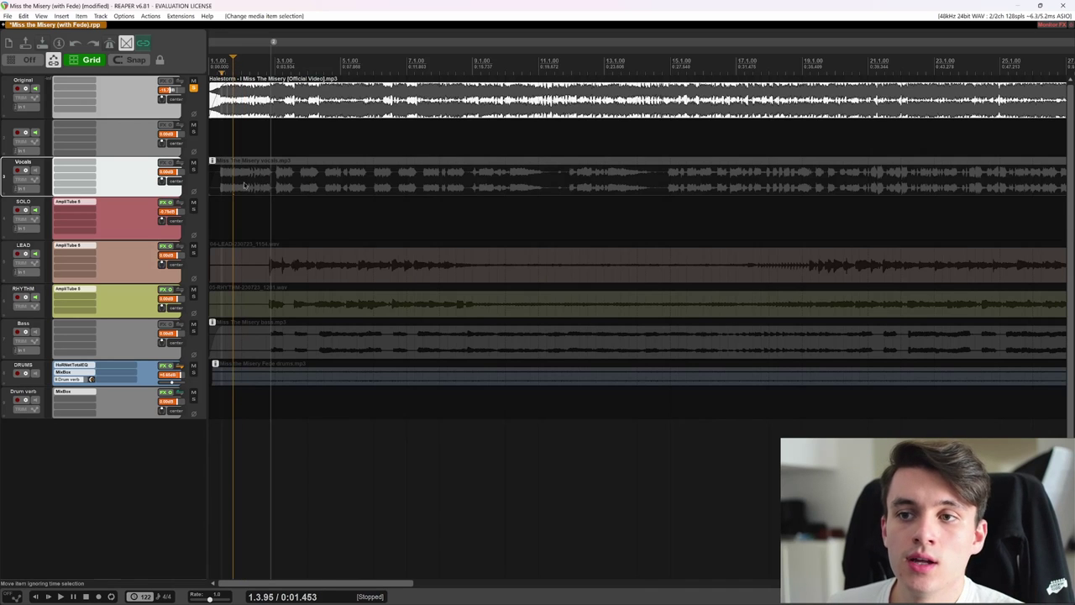
pyautogui.click(283, 344)
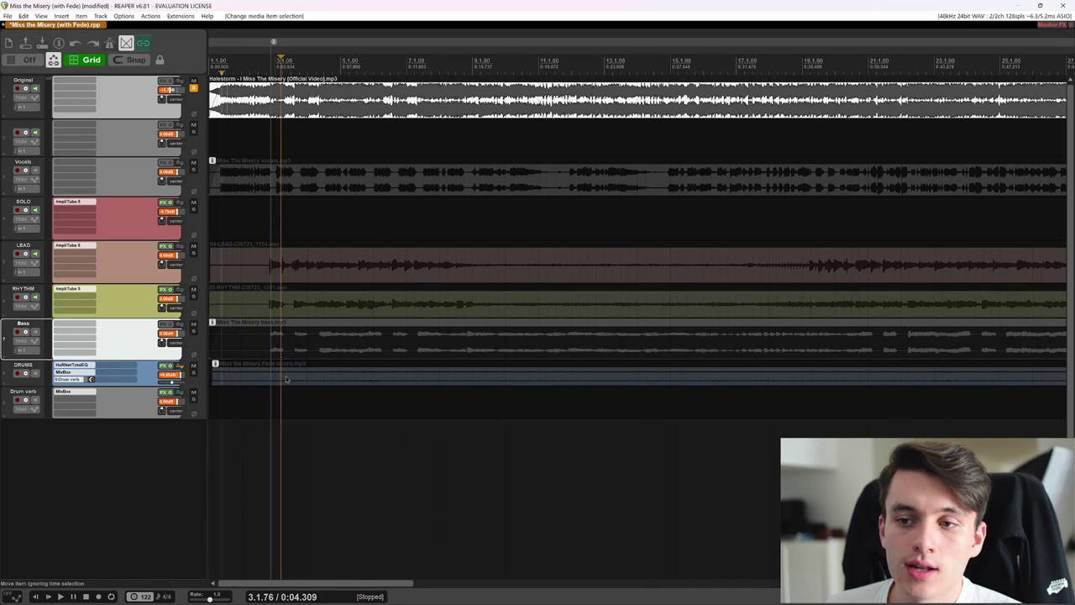
pyautogui.click(287, 377)
pyautogui.click(319, 352)
pyautogui.click(252, 189)
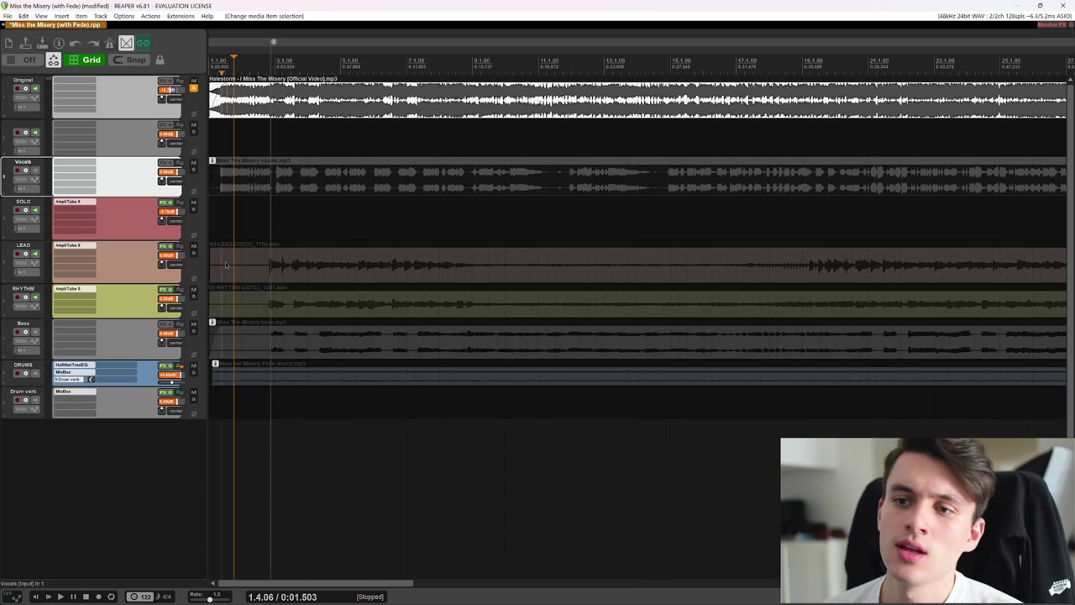
# Step: Compare the LEAD recording with the Vocals stem and view the whole arrangement
pyautogui.click(351, 269)
pyautogui.click(299, 193)
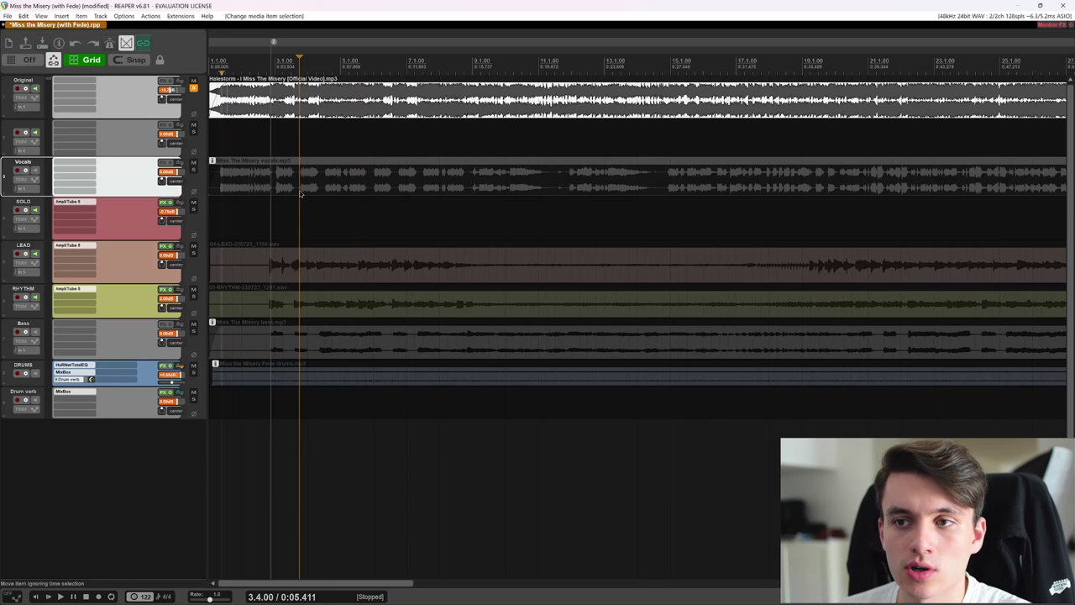
pyautogui.scroll(-5, 378, 229)
pyautogui.scroll(2, 378, 229)
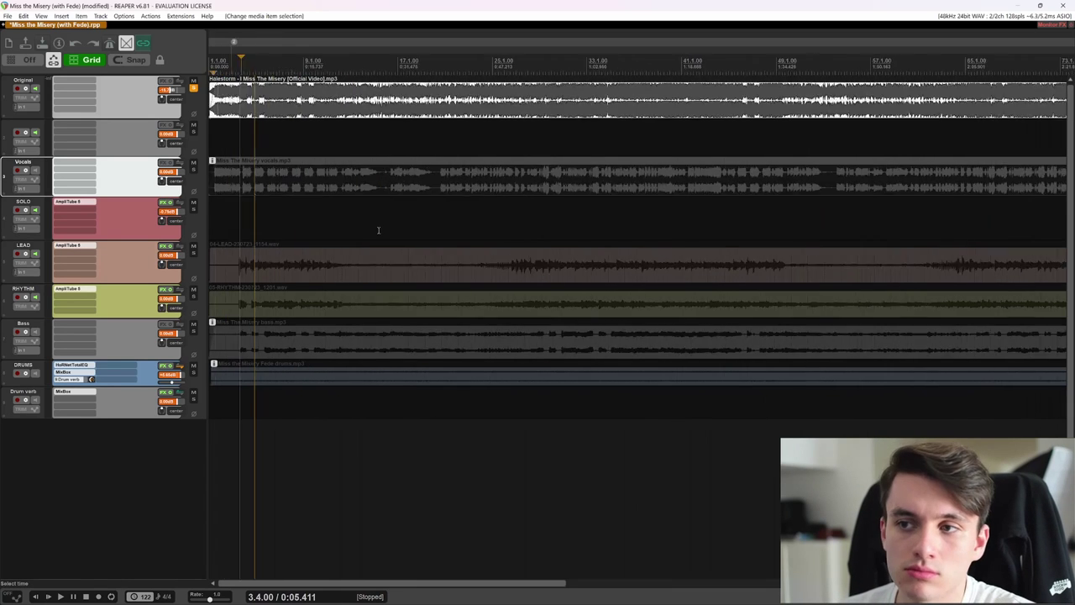
pyautogui.scroll(-2, 384, 320)
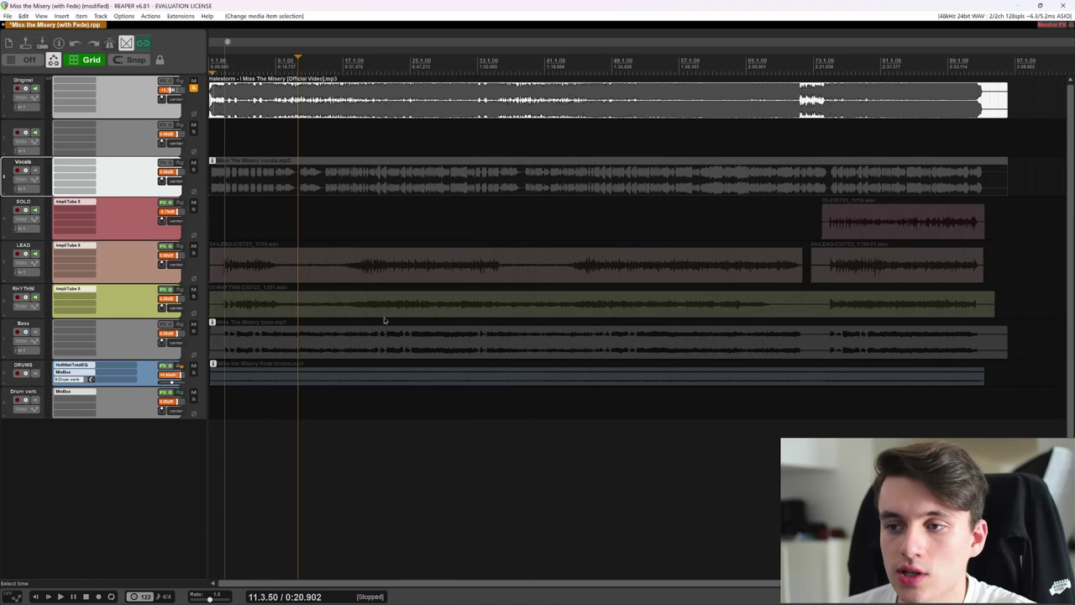
pyautogui.click(526, 134)
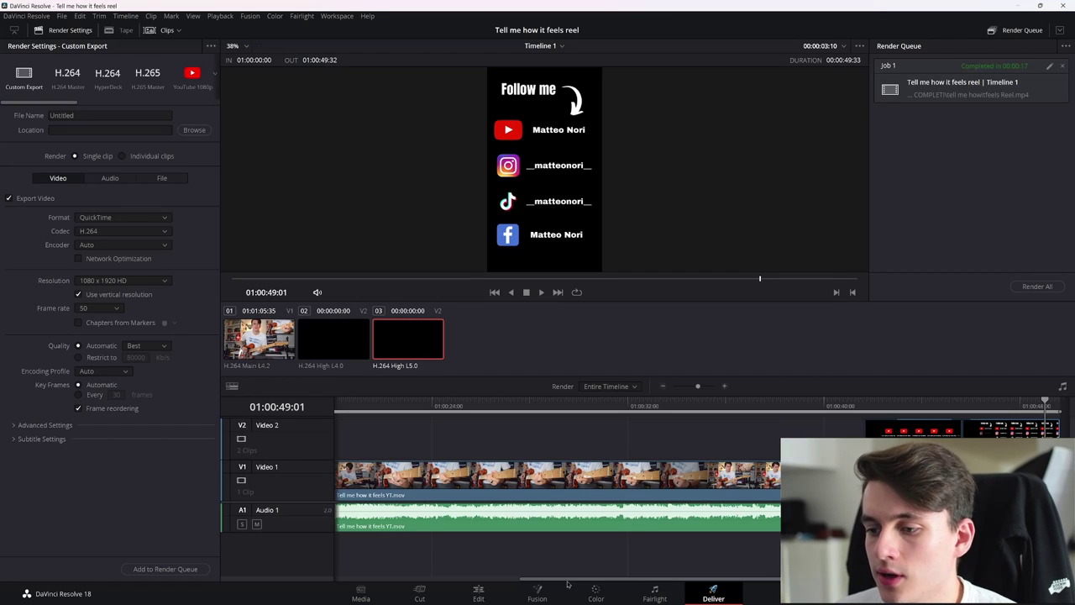
# Step: In DaVinci Resolve, open the reel's timeline for editing and view its early part at 01:00:08:36
pyautogui.click(479, 593)
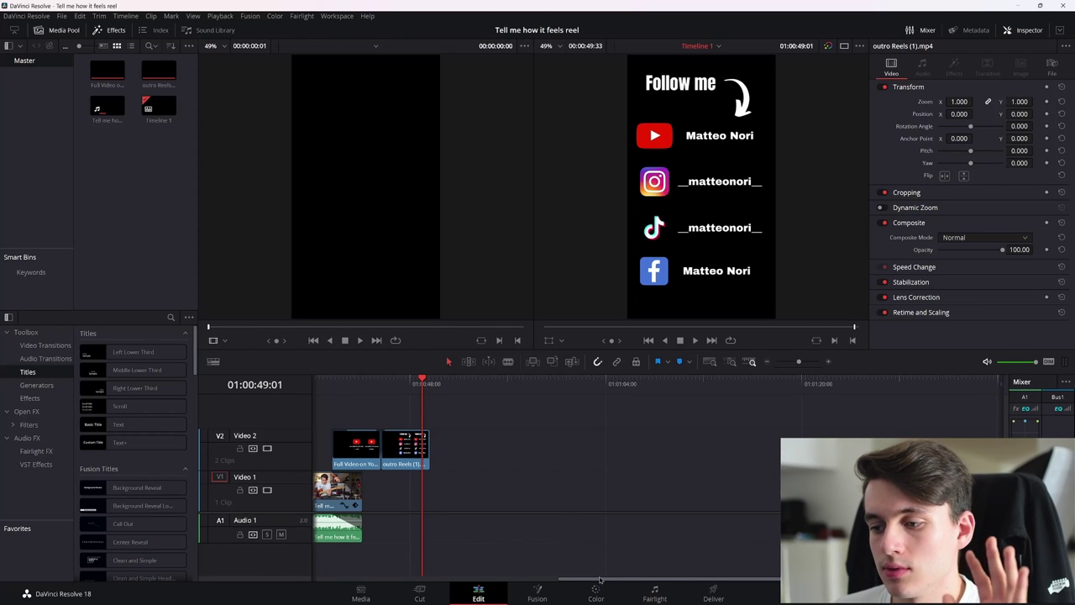
pyautogui.moveTo(600, 580); pyautogui.dragTo(353, 579)
pyautogui.click(420, 379)
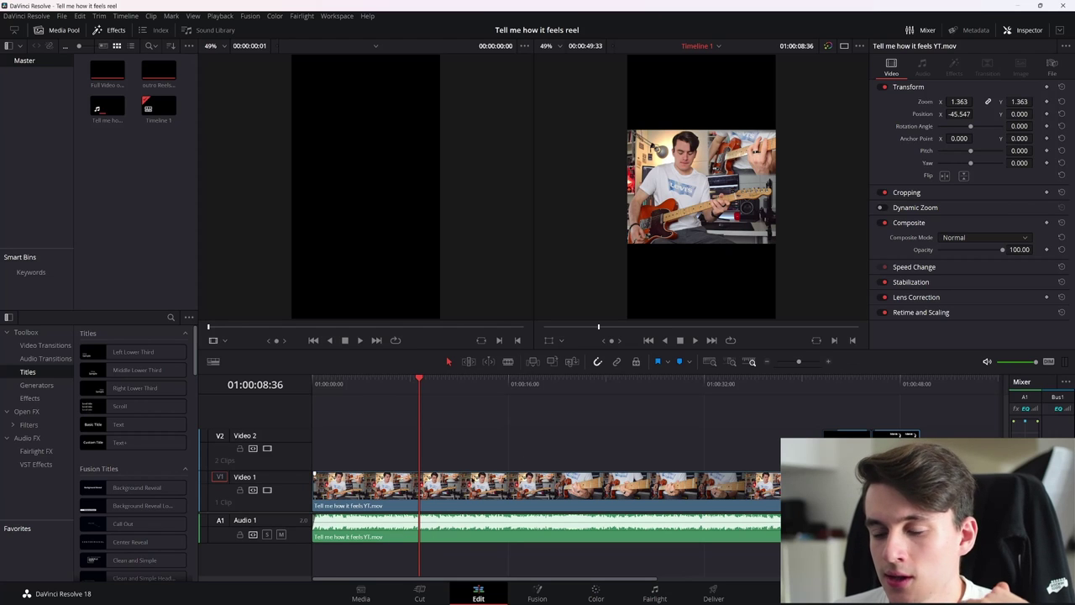
# Step: Scrub back to 01:00:02:20 and inspect the audio and video clips of "Tell me how it feels YT.mov" in turn
pyautogui.click(375, 384)
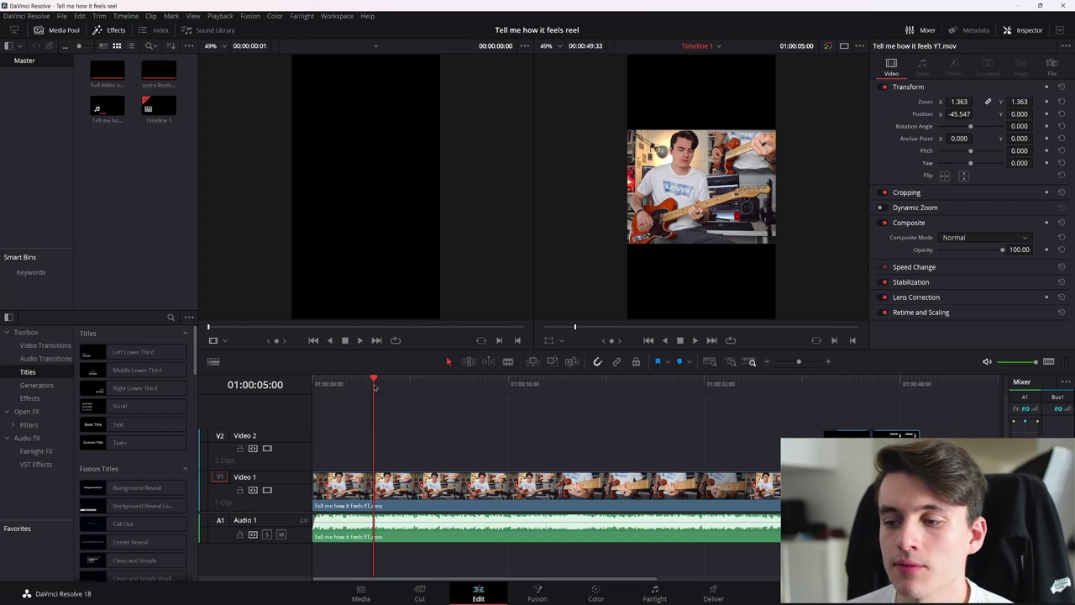
pyautogui.moveTo(359, 382); pyautogui.dragTo(341, 384)
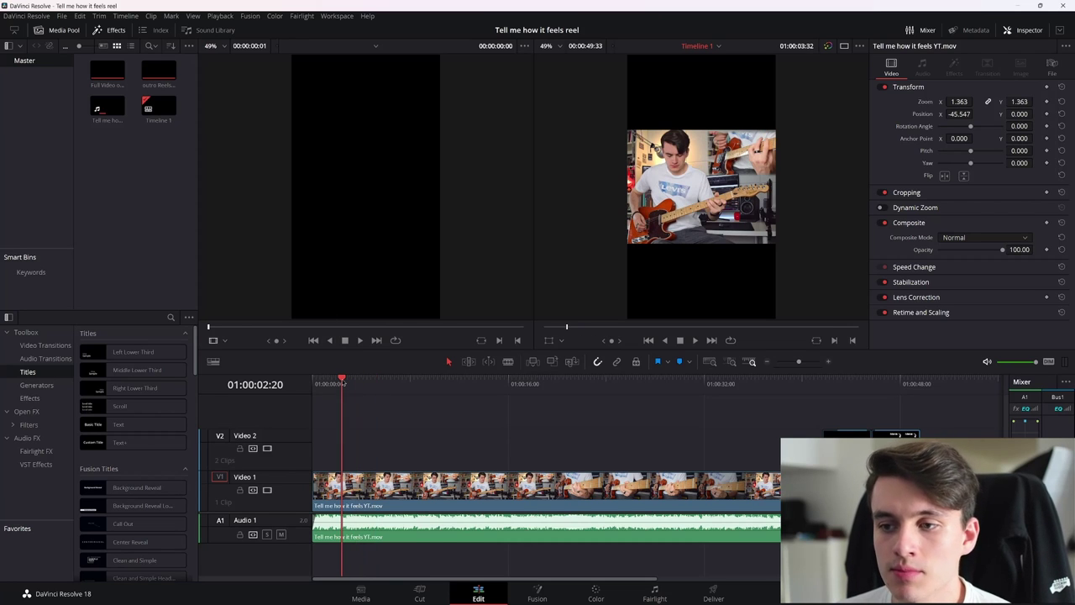
pyautogui.click(463, 521)
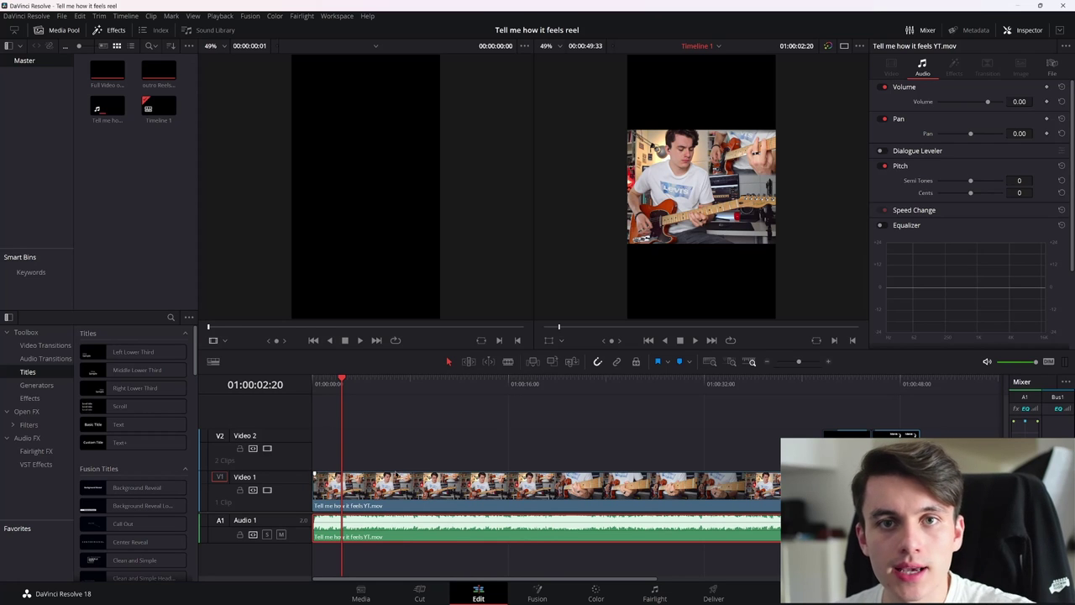
pyautogui.click(315, 507)
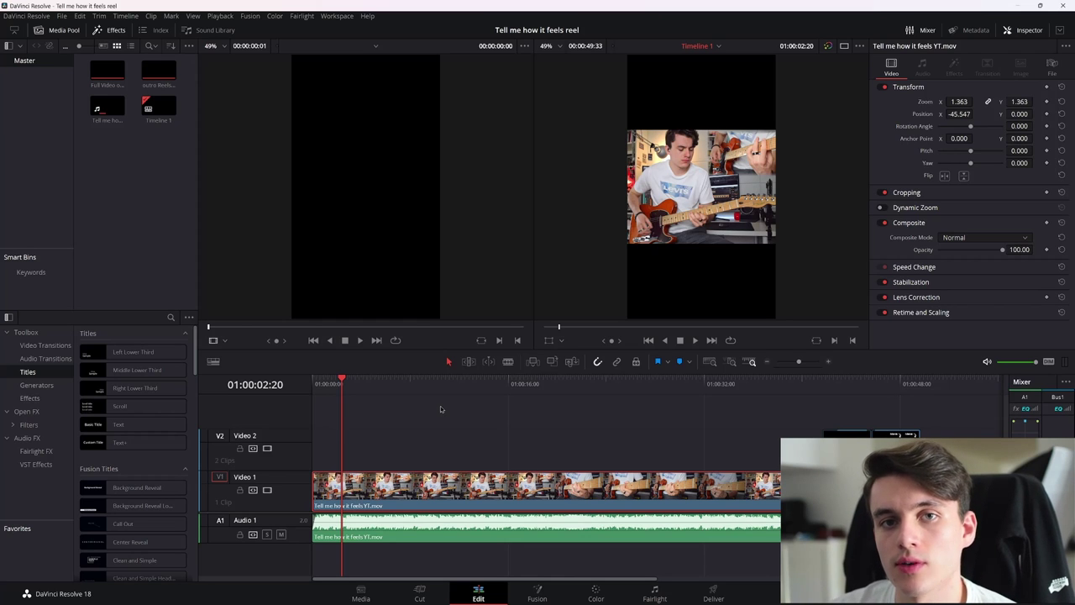
# Step: Scrub the reel forward to 01:00:18:22 and open its render settings
pyautogui.click(433, 382)
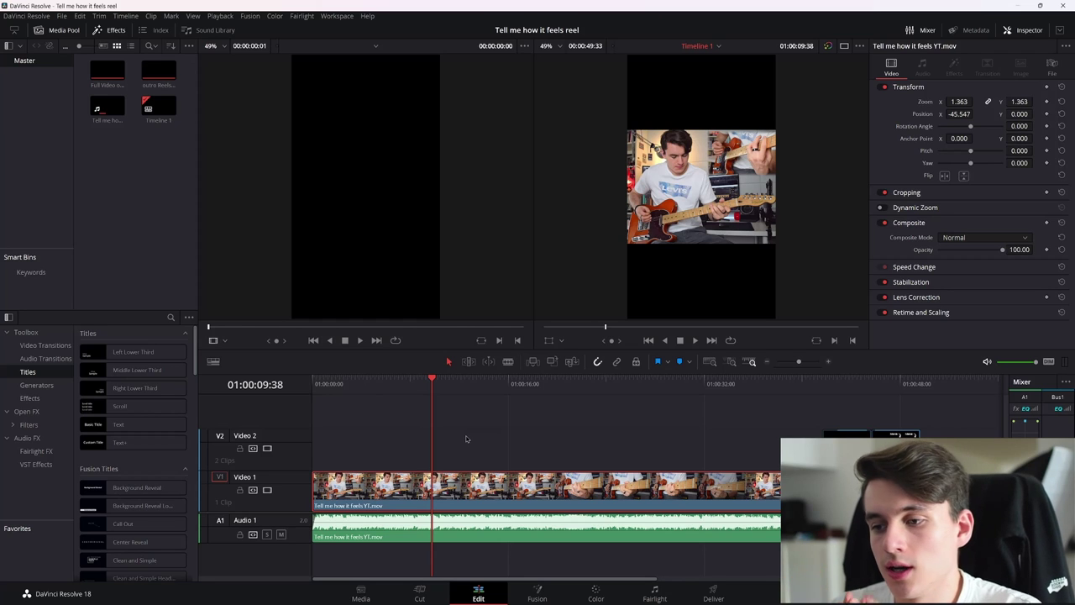
pyautogui.moveTo(616, 384); pyautogui.dragTo(538, 385)
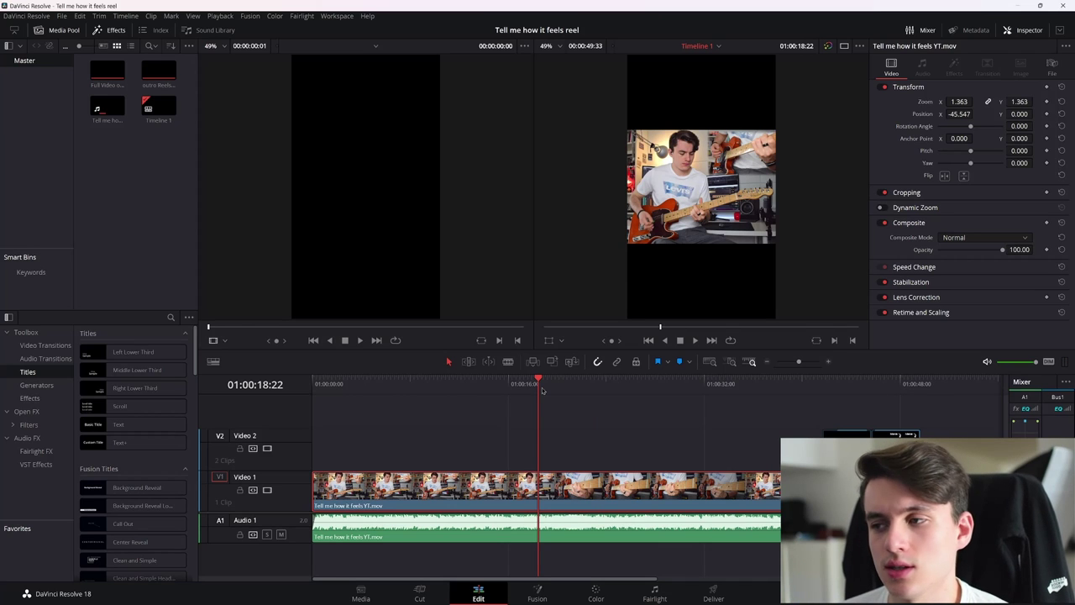
pyautogui.click(713, 592)
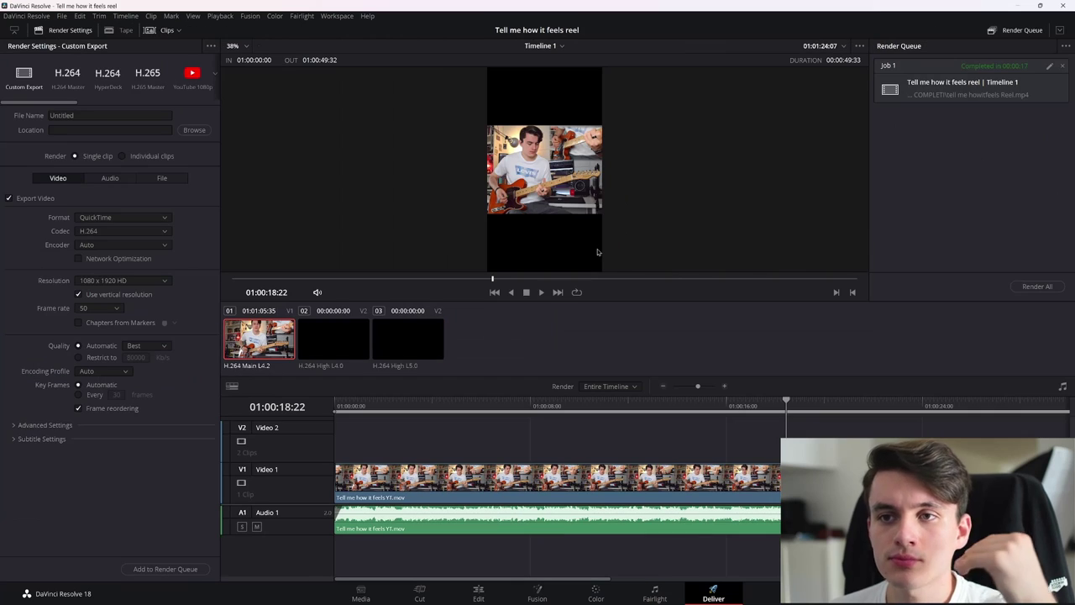